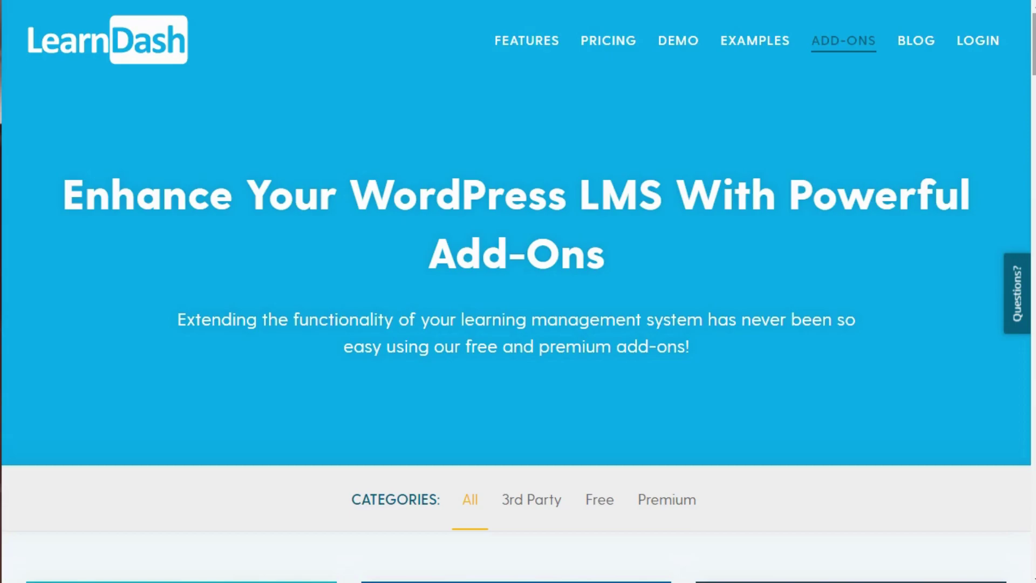
Look through the LearnDash add-ons catalogue, from SamCart and Zapier to the bbPress, MemberPress and BadgeOS integrations
{"action": "left_click_drag", "start_coordinate": [1034, 47], "coordinate": [1033, 145]}
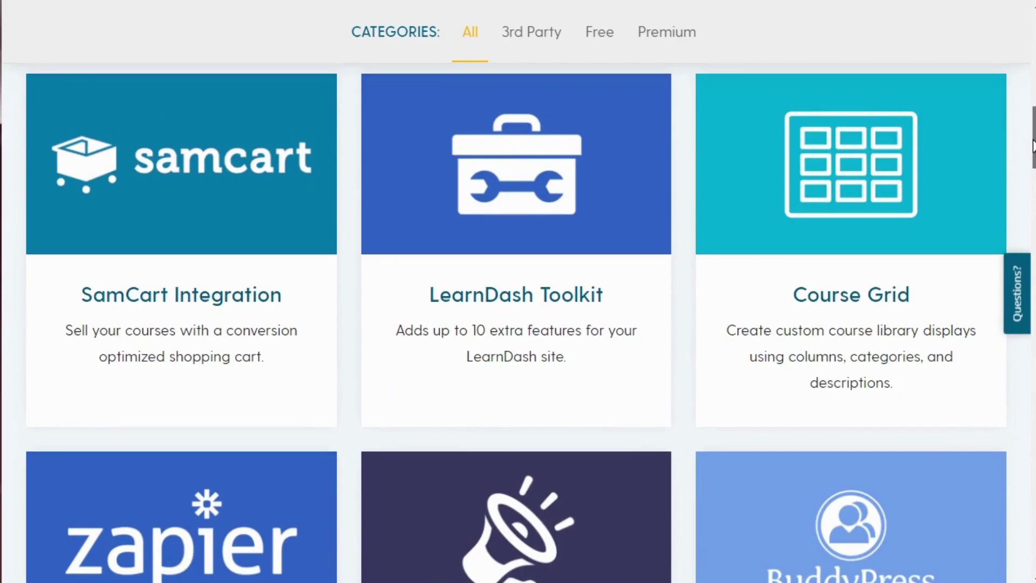
{"action": "left_click_drag", "start_coordinate": [1032, 145], "coordinate": [1033, 184]}
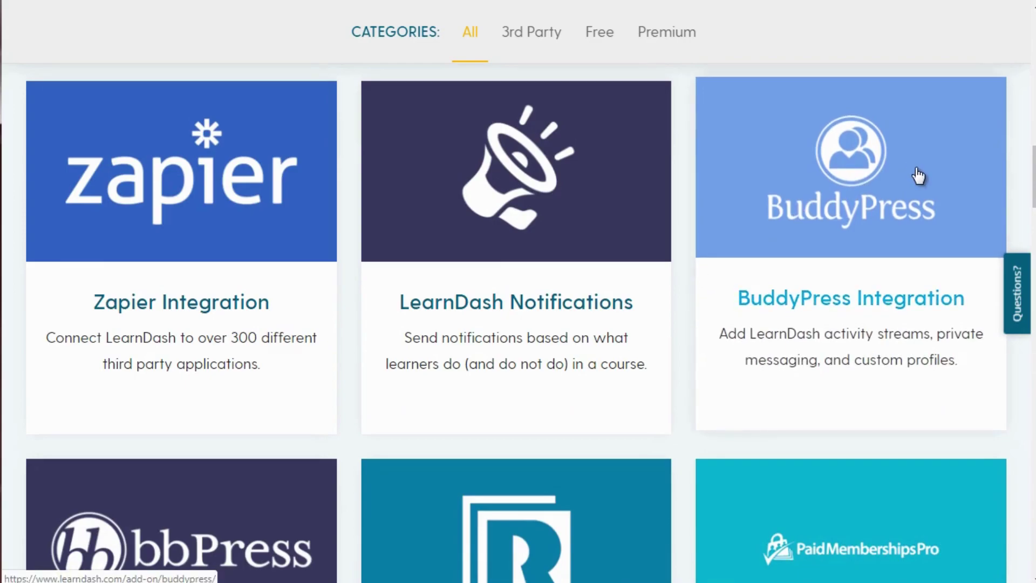
{"action": "scroll", "coordinate": [517, 324], "scroll_direction": "down", "scroll_amount": 5}
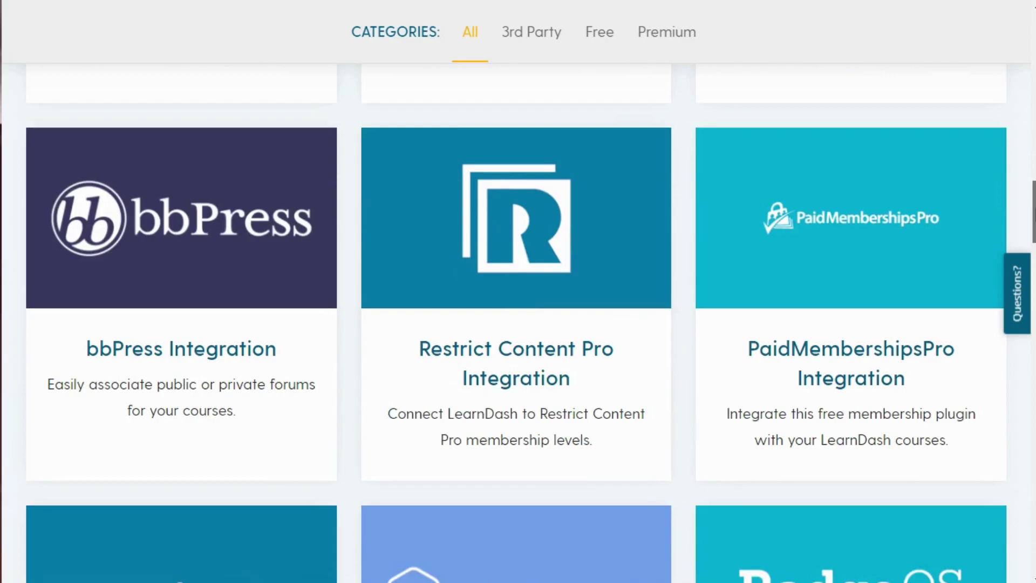
{"action": "scroll", "coordinate": [516, 323], "scroll_direction": "down", "scroll_amount": 2}
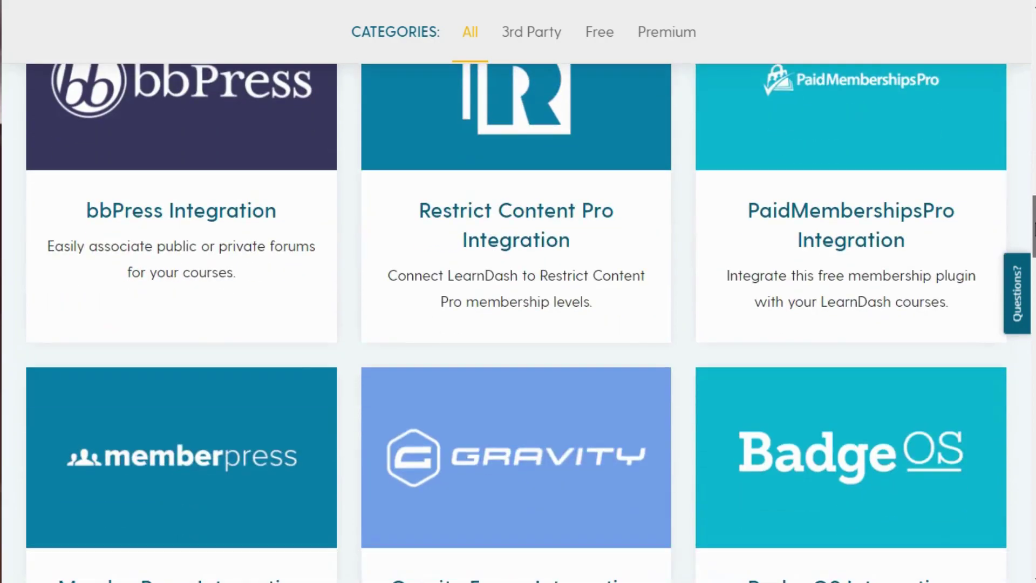
{"action": "left_click_drag", "start_coordinate": [1034, 232], "coordinate": [1031, 43]}
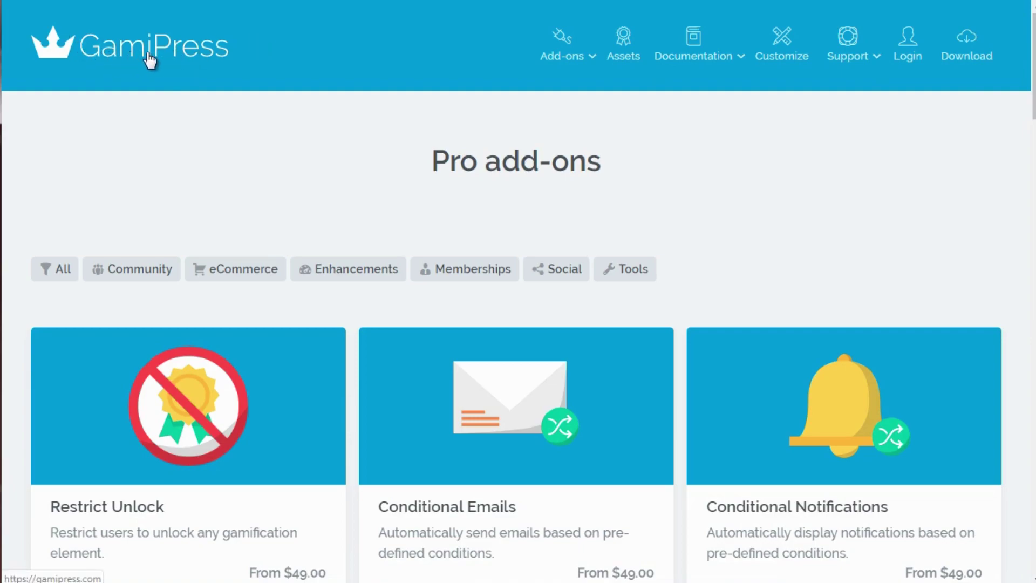
Open the GamiPress Integrations catalogue, filter it to the Social category and look over the listed integrations
{"action": "mouse_move", "coordinate": [576, 54]}
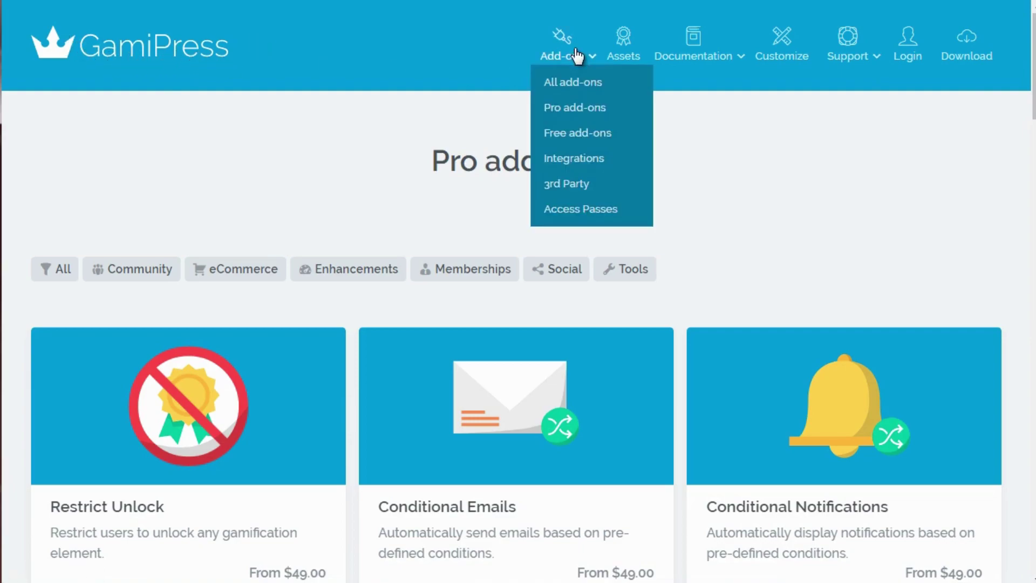
{"action": "left_click", "coordinate": [574, 158]}
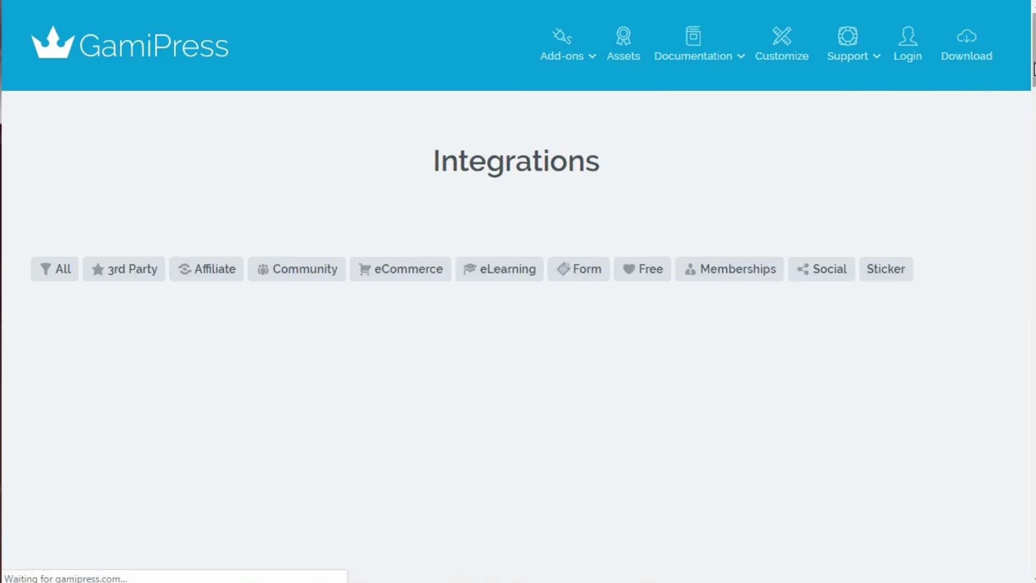
{"action": "left_click_drag", "start_coordinate": [1034, 67], "coordinate": [1032, 90]}
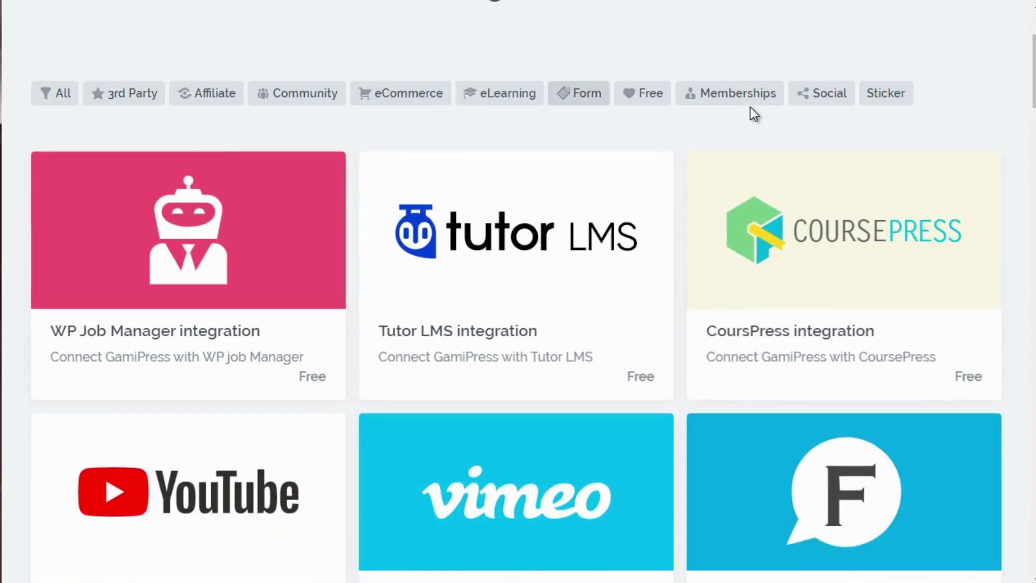
{"action": "left_click", "coordinate": [817, 102]}
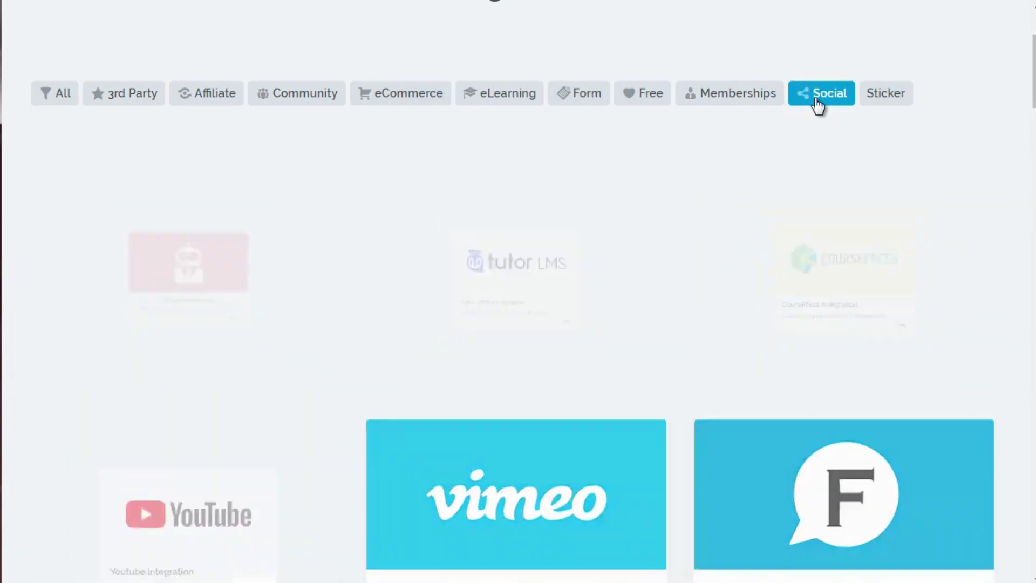
{"action": "scroll", "coordinate": [1028, 145], "scroll_direction": "down", "scroll_amount": 2}
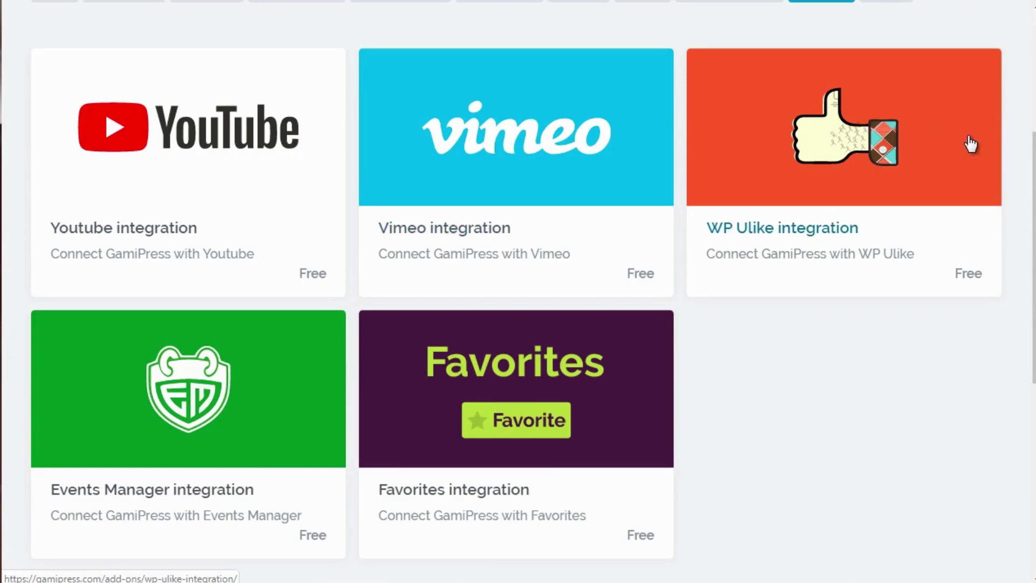
{"action": "scroll", "coordinate": [518, 291], "scroll_direction": "up", "scroll_amount": 1}
{"action": "scroll", "coordinate": [518, 291], "scroll_direction": "up", "scroll_amount": 4}
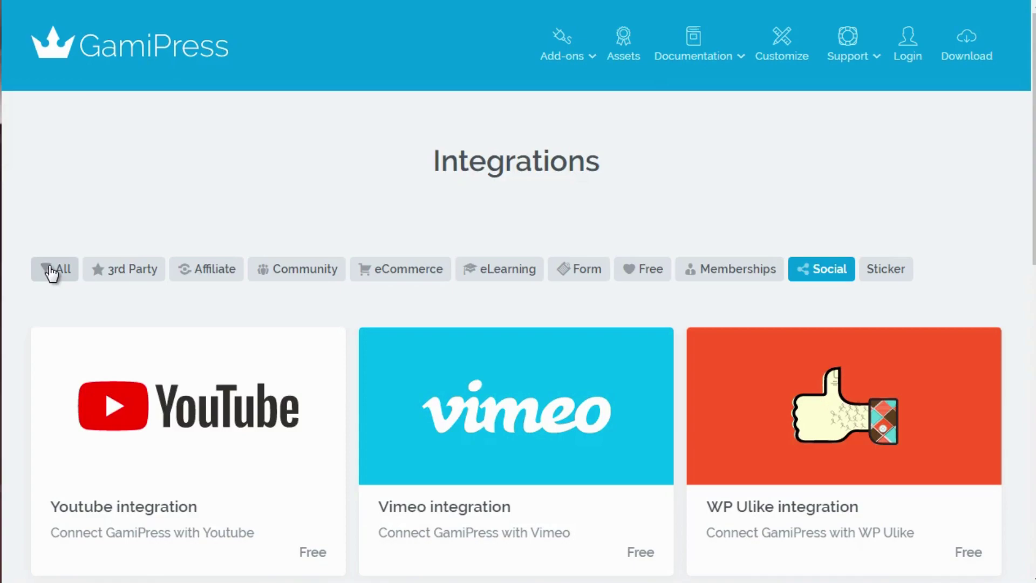
Open the GamiPress Pro add-ons catalogue and look through the premium add-ons on offer
{"action": "mouse_move", "coordinate": [573, 60]}
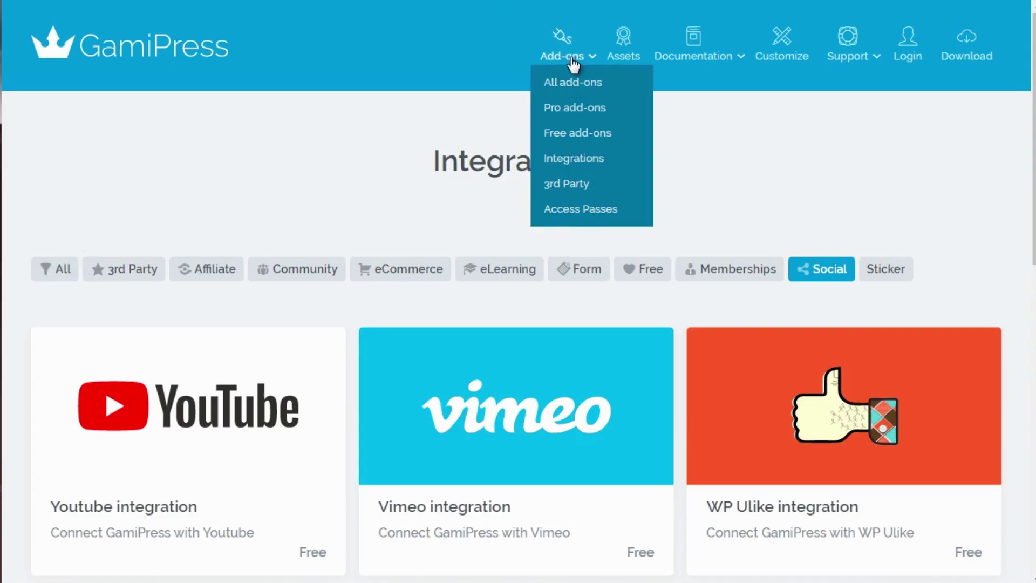
{"action": "left_click", "coordinate": [572, 112]}
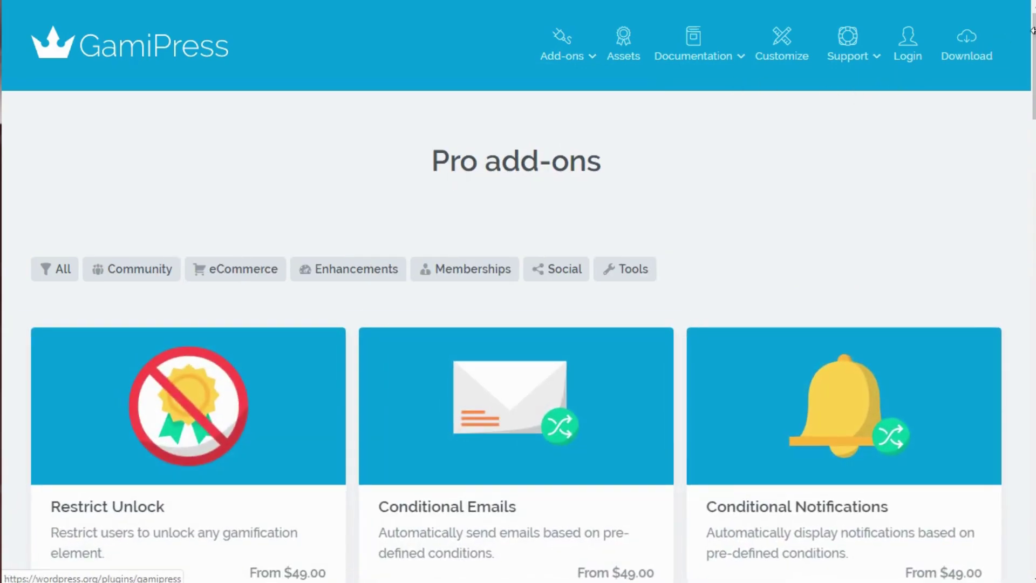
{"action": "left_click_drag", "start_coordinate": [1028, 67], "coordinate": [1017, 170]}
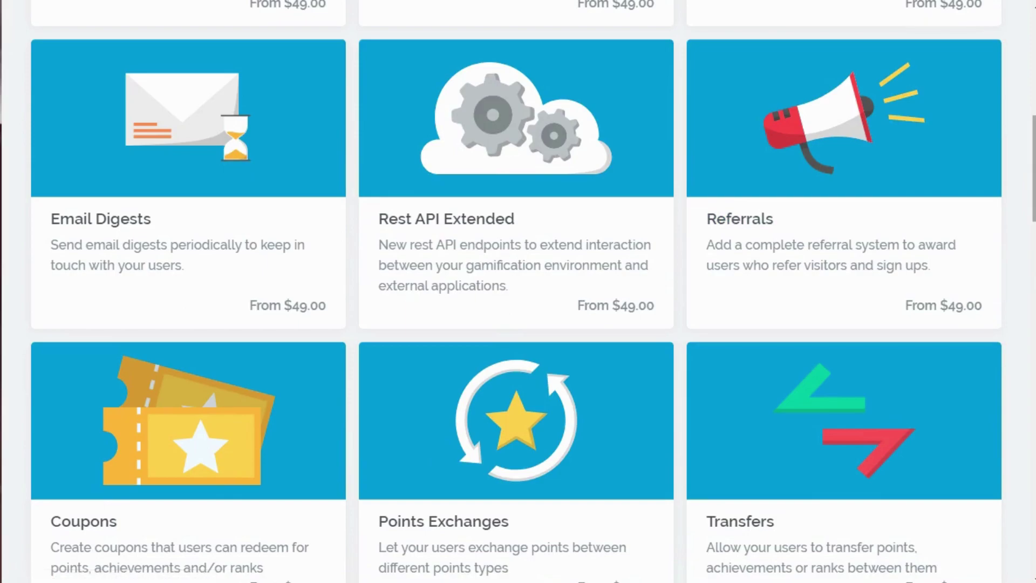
{"action": "left_click_drag", "start_coordinate": [1032, 159], "coordinate": [1032, 254]}
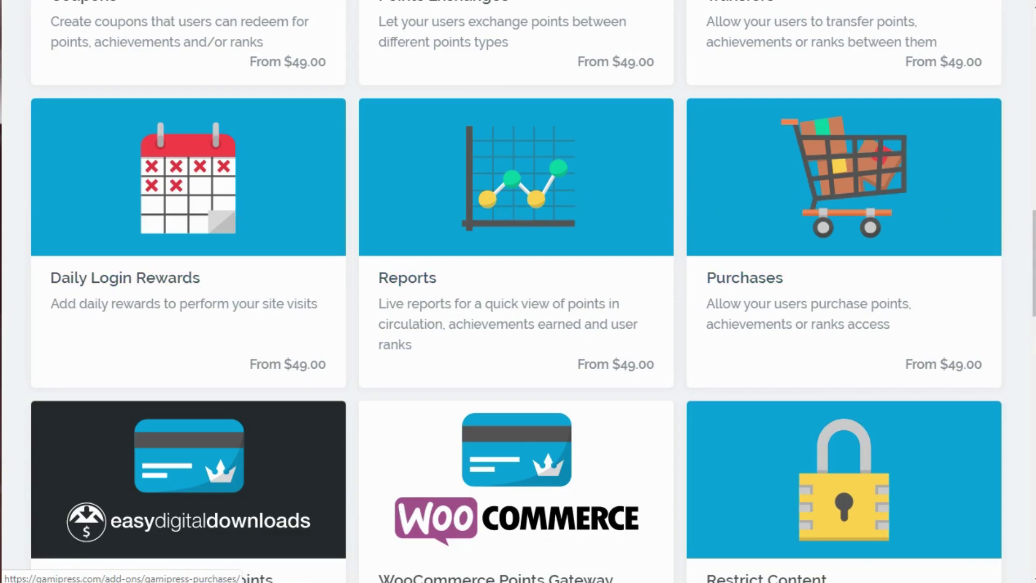
{"action": "left_click_drag", "start_coordinate": [1033, 275], "coordinate": [1031, 296]}
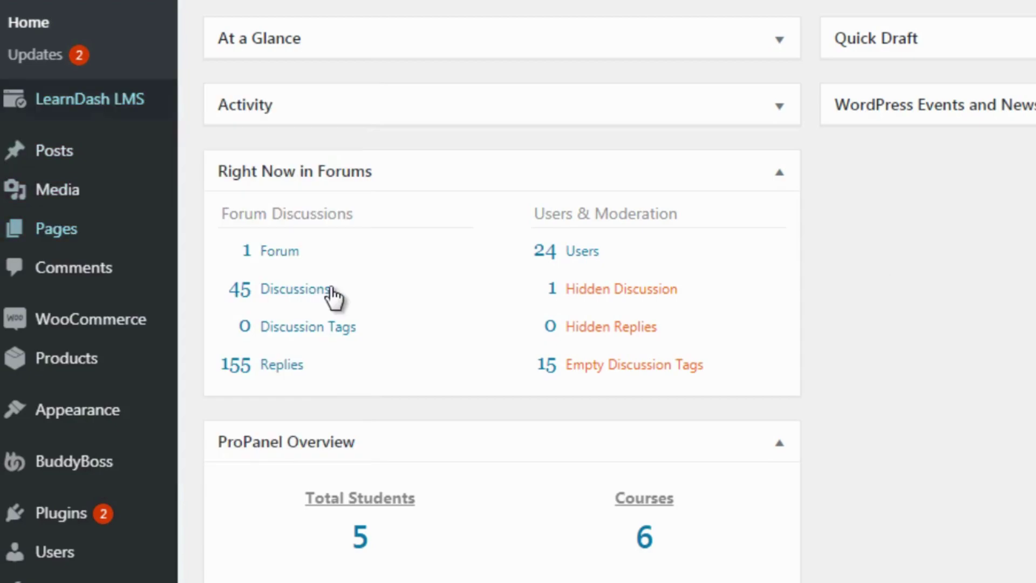
Open the LearnDash LMS Overview page in the WordPress admin and review its setup topics and Tips and Tricks section
{"action": "mouse_move", "coordinate": [91, 101]}
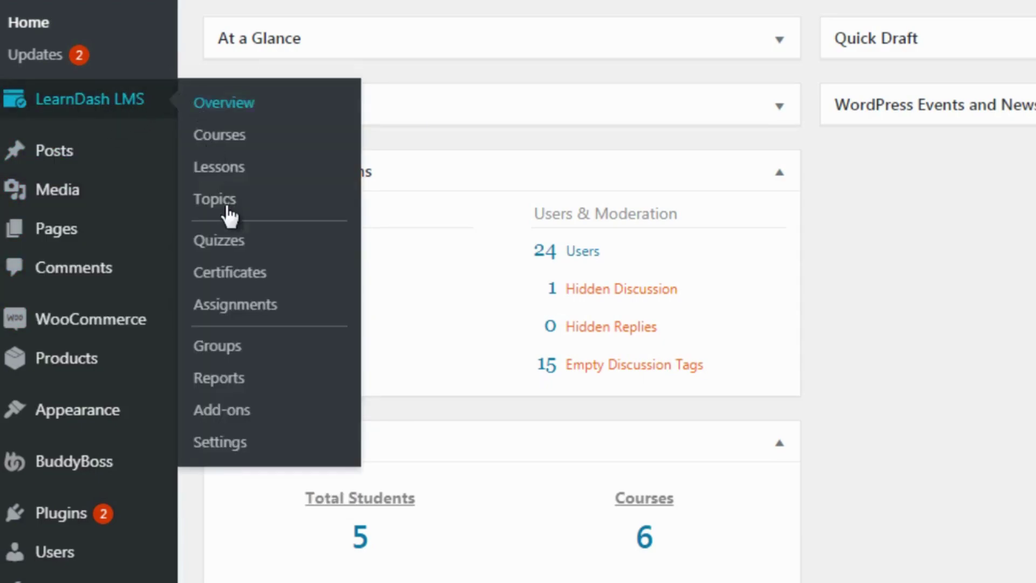
{"action": "left_click", "coordinate": [242, 111]}
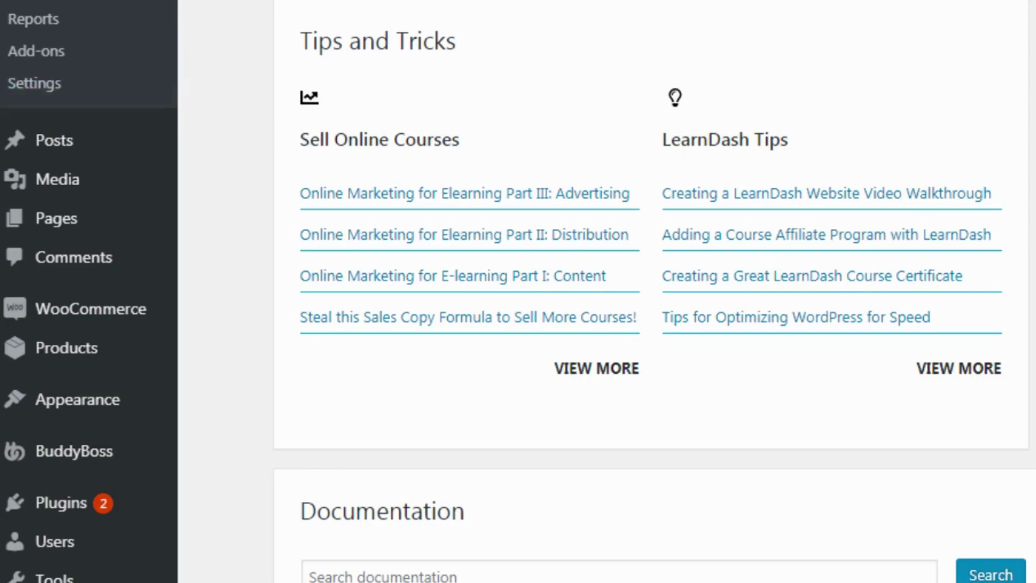
{"action": "scroll", "coordinate": [648, 291], "scroll_direction": "up", "scroll_amount": 5}
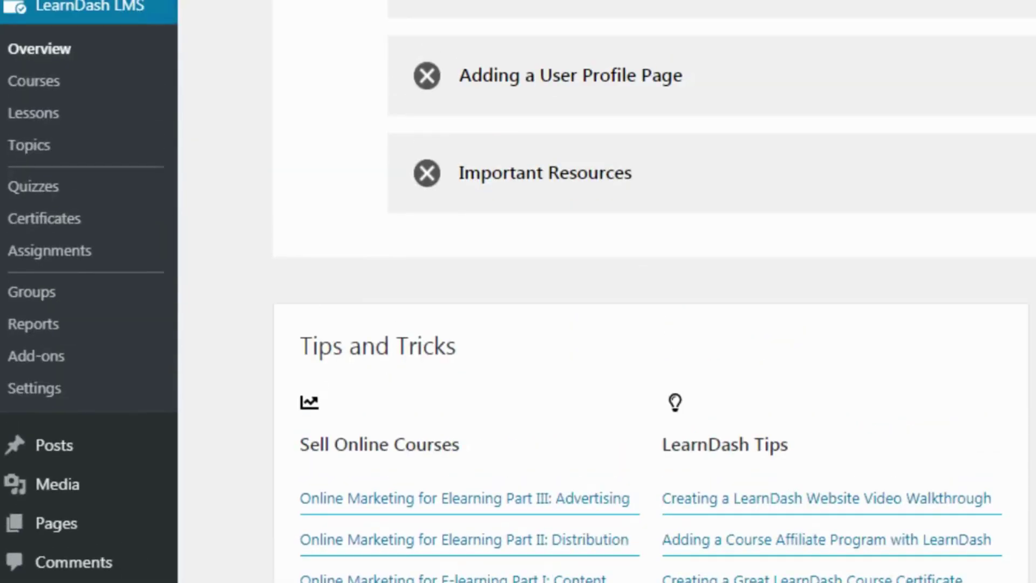
{"action": "scroll", "coordinate": [518, 291], "scroll_direction": "down", "scroll_amount": 1}
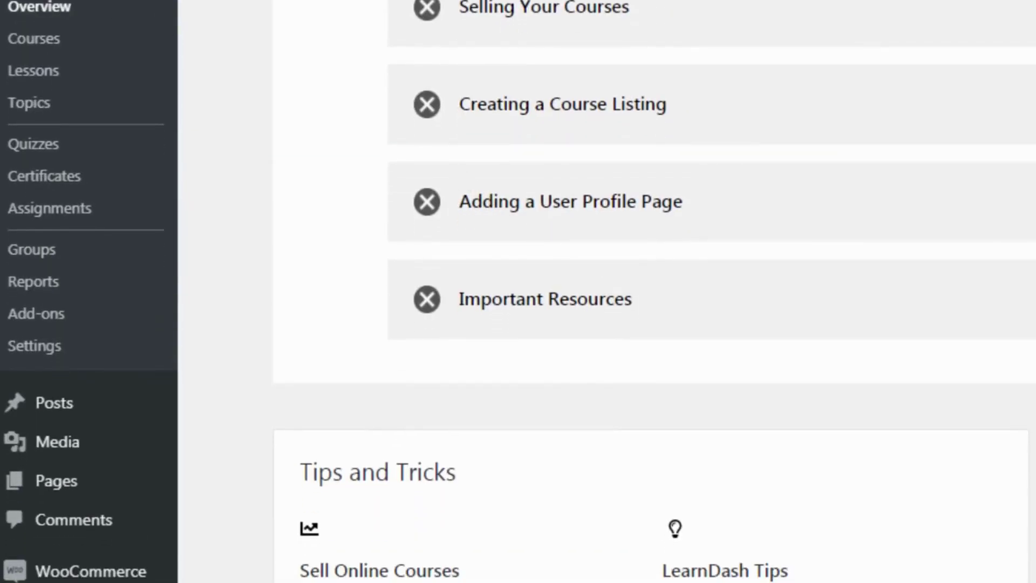
Show the list of all LearnDash courses and open the live site in a new tab
{"action": "left_click", "coordinate": [64, 36]}
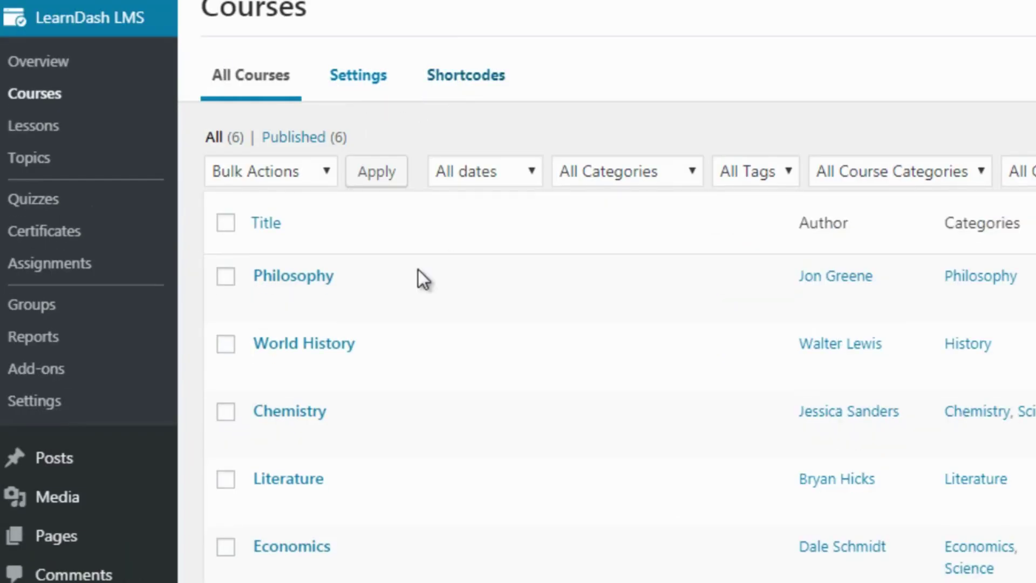
{"action": "mouse_move", "coordinate": [416, 278]}
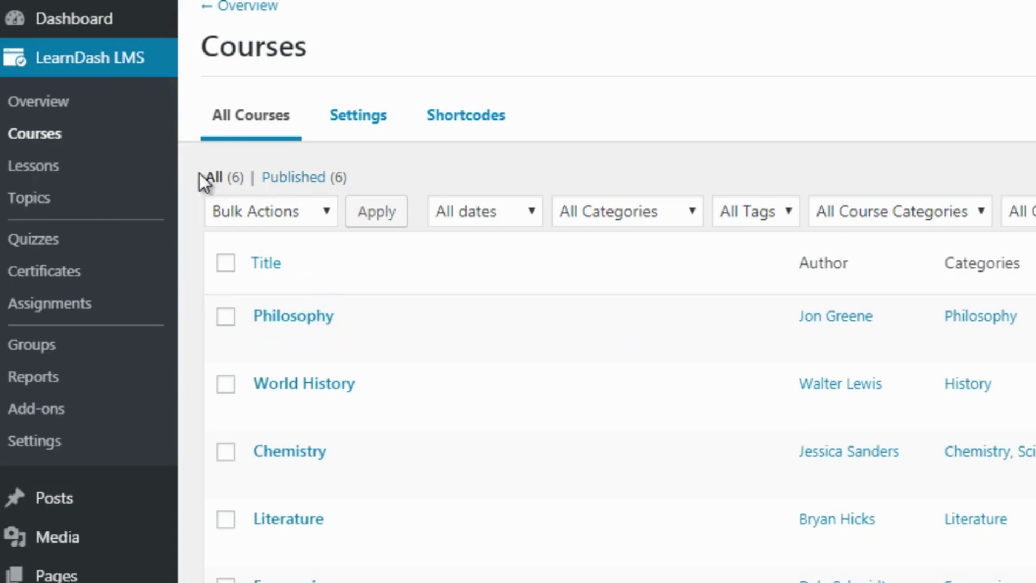
{"action": "mouse_move", "coordinate": [196, 2]}
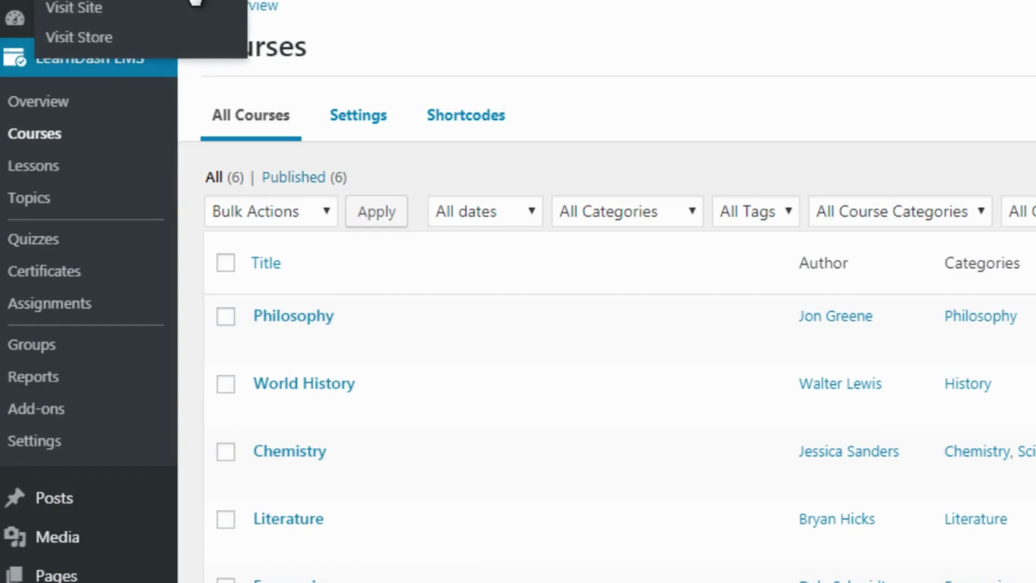
{"action": "right_click", "coordinate": [219, 16]}
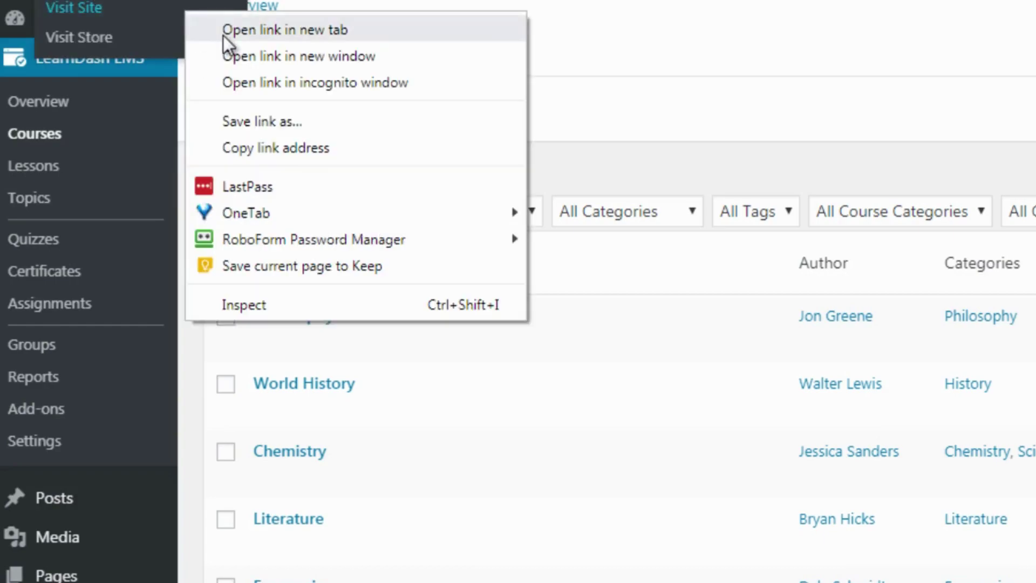
{"action": "left_click", "coordinate": [224, 33]}
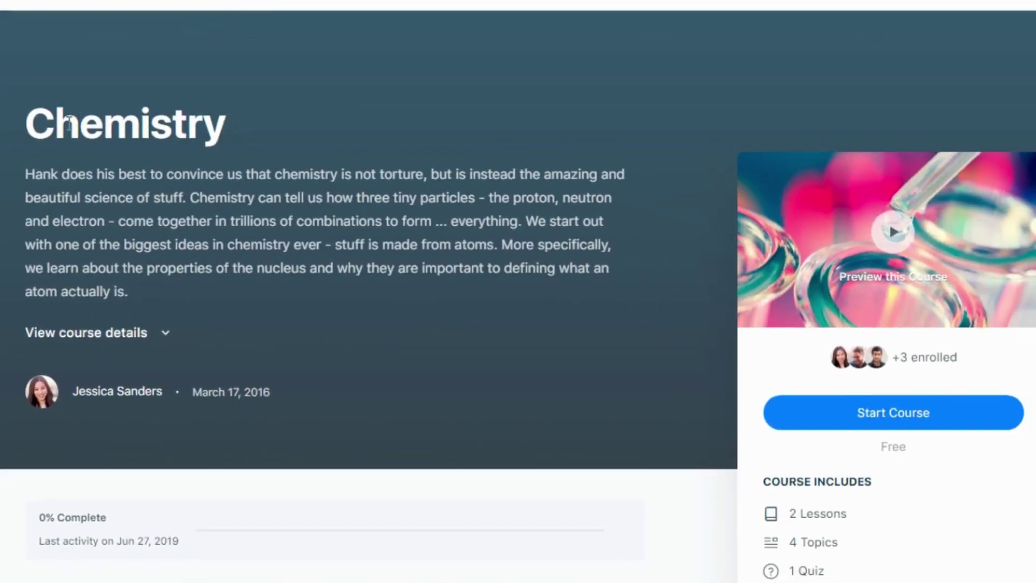
Examine the Chemistry course page, including its title, description, course content and enrolment panel
{"action": "left_click_drag", "start_coordinate": [31, 119], "coordinate": [238, 136]}
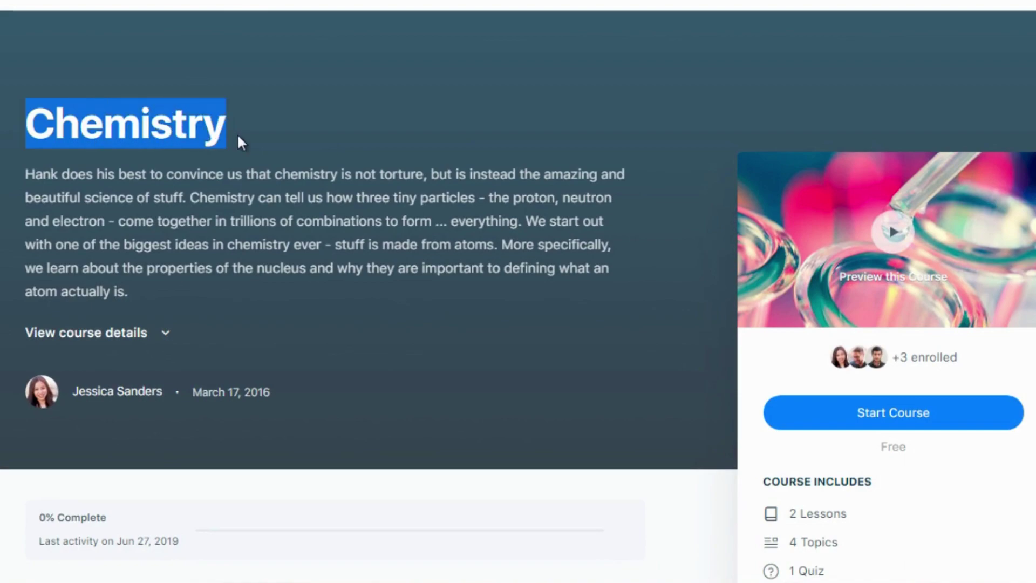
{"action": "left_click", "coordinate": [238, 136]}
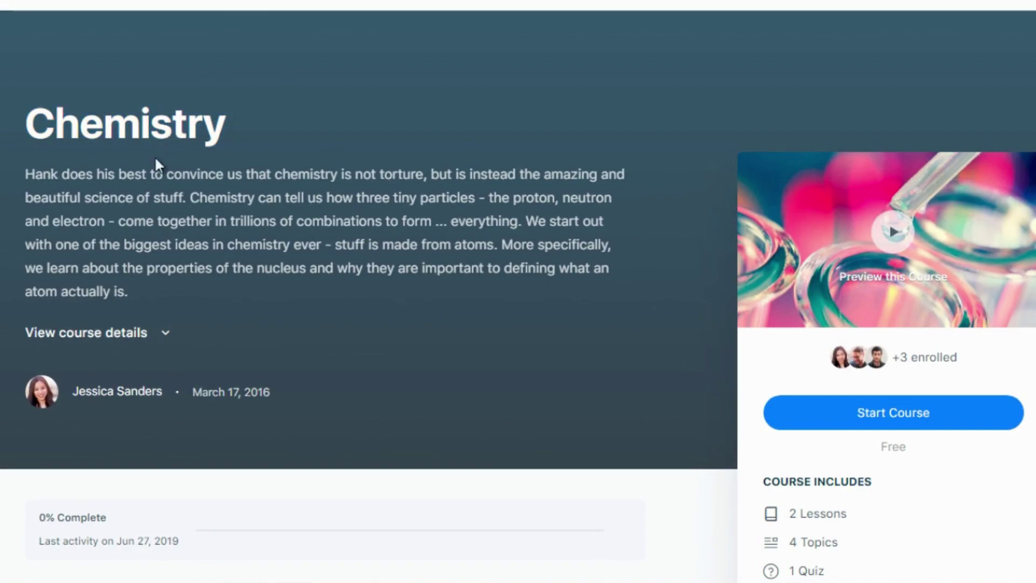
{"action": "left_click_drag", "start_coordinate": [27, 113], "coordinate": [231, 138]}
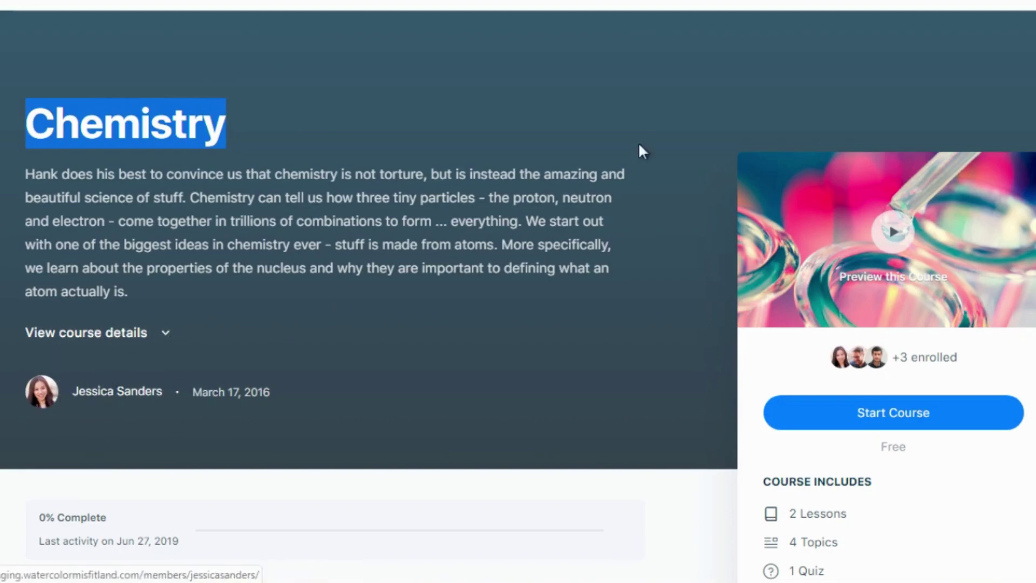
{"action": "scroll", "coordinate": [518, 291], "scroll_direction": "down", "scroll_amount": 2}
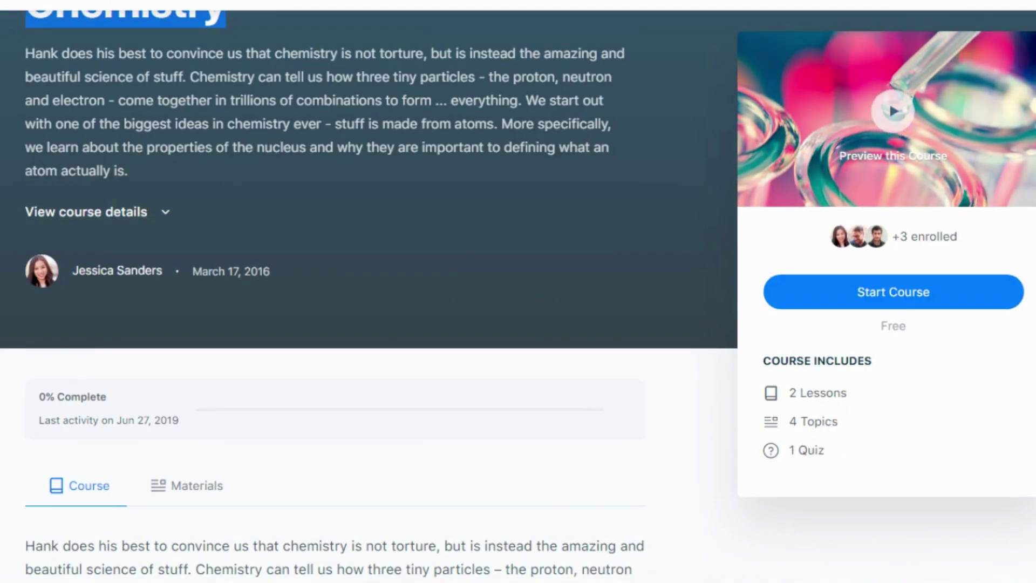
{"action": "scroll", "coordinate": [334, 291], "scroll_direction": "down", "scroll_amount": 8}
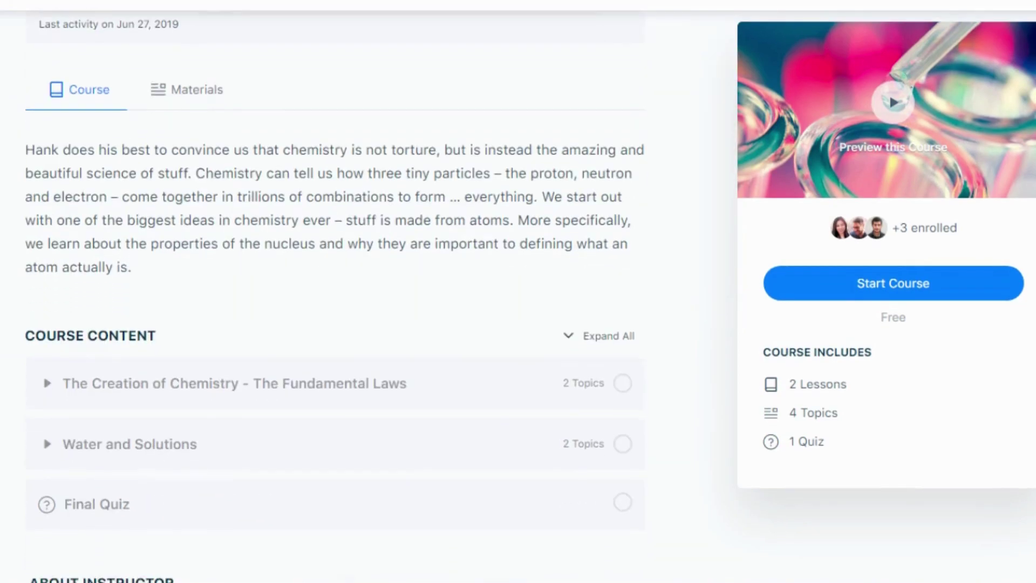
{"action": "scroll", "coordinate": [334, 291], "scroll_direction": "down", "scroll_amount": 4}
{"action": "scroll", "coordinate": [334, 292], "scroll_direction": "up", "scroll_amount": 10}
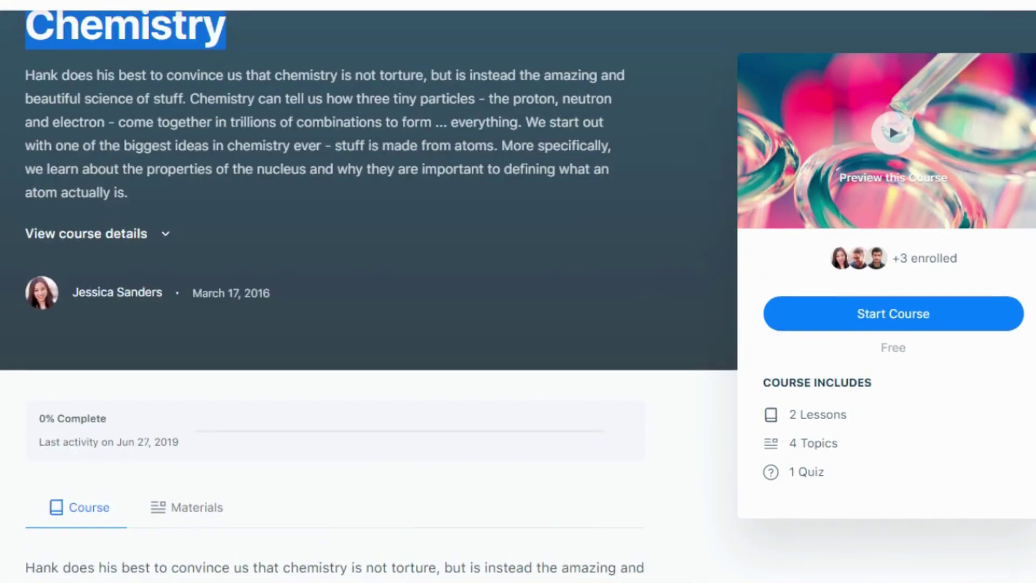
{"action": "scroll", "coordinate": [502, 138], "scroll_direction": "down", "scroll_amount": 1}
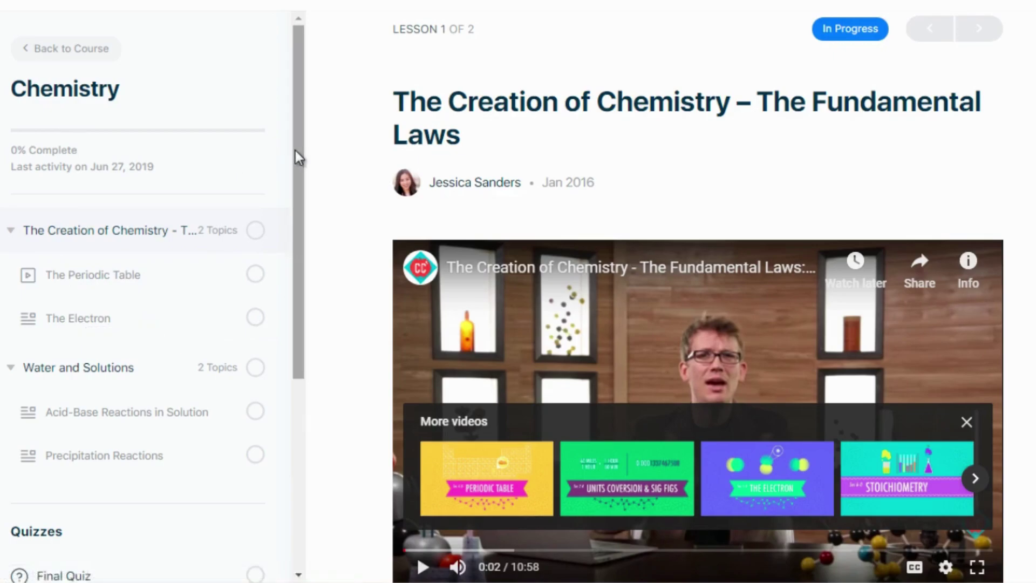
Examine the lesson The Creation of Chemistry – The Fundamental Laws, including its course outline, text and lesson content
{"action": "left_click_drag", "start_coordinate": [296, 150], "coordinate": [305, 213]}
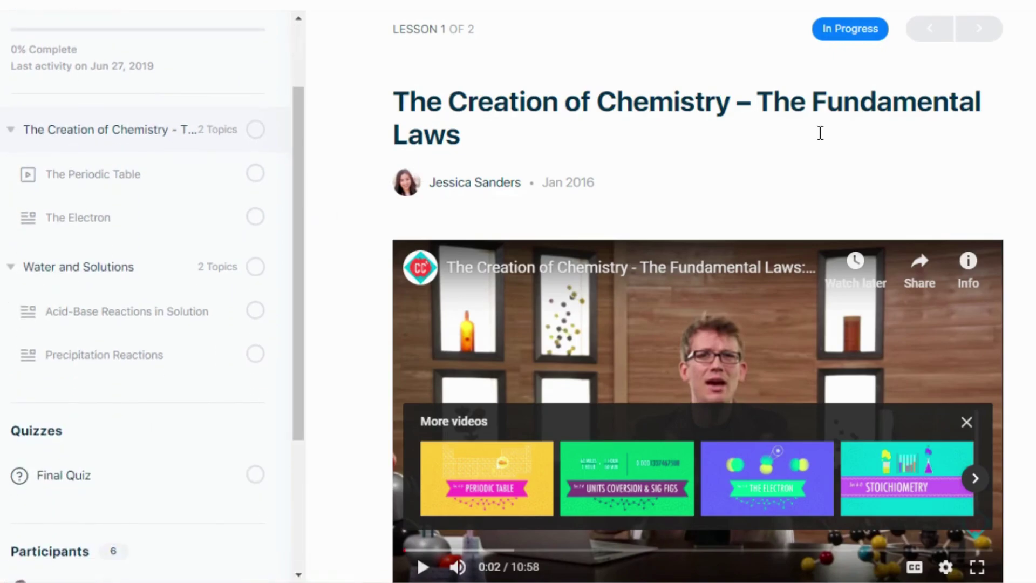
{"action": "scroll", "coordinate": [819, 132], "scroll_direction": "down", "scroll_amount": 2}
{"action": "scroll", "coordinate": [698, 291], "scroll_direction": "down", "scroll_amount": 8}
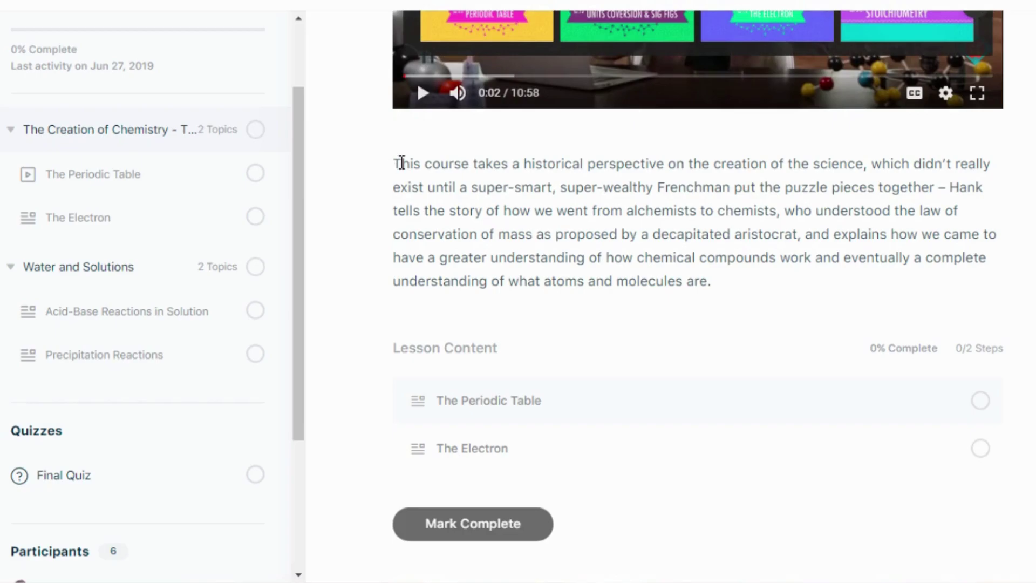
{"action": "left_click_drag", "start_coordinate": [401, 163], "coordinate": [559, 251]}
{"action": "left_click", "coordinate": [559, 251]}
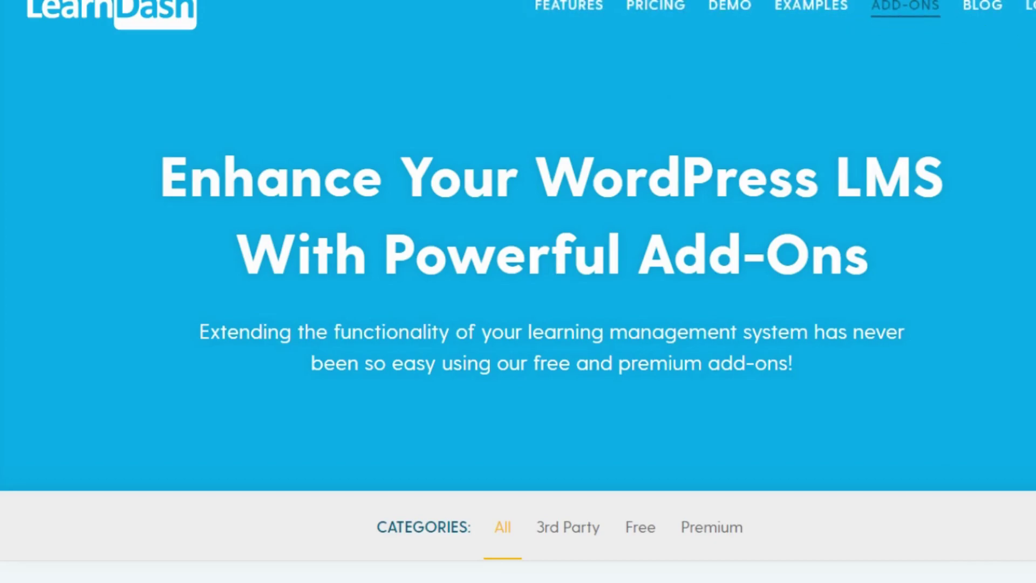
Look through the free and premium add-ons on LearnDash's add-ons page, including the e-commerce integrations
{"action": "scroll", "coordinate": [518, 291], "scroll_direction": "down", "scroll_amount": 6}
{"action": "scroll", "coordinate": [518, 291], "scroll_direction": "down", "scroll_amount": 3}
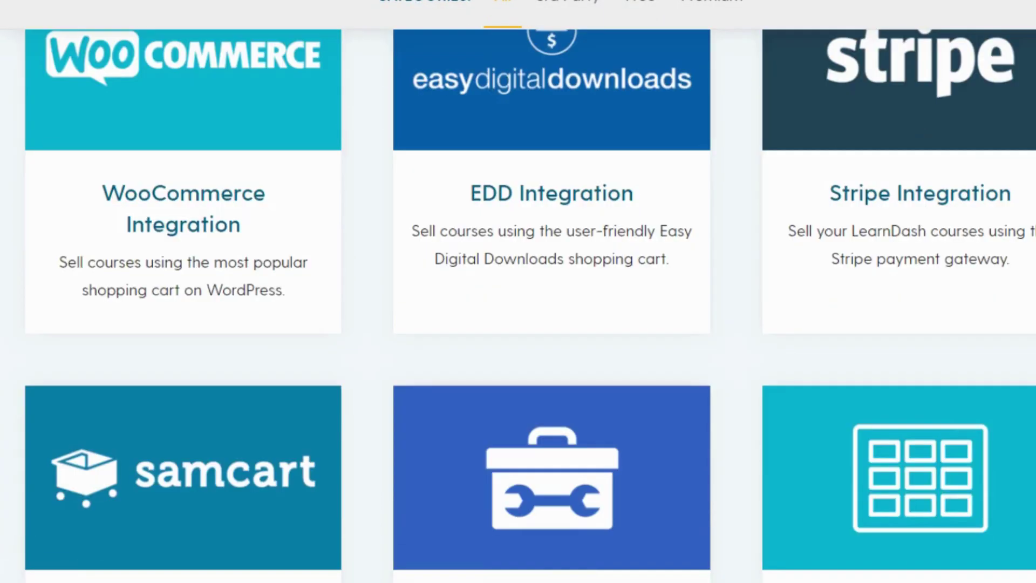
{"action": "scroll", "coordinate": [518, 291], "scroll_direction": "down", "scroll_amount": 7}
{"action": "scroll", "coordinate": [518, 291], "scroll_direction": "down", "scroll_amount": 13}
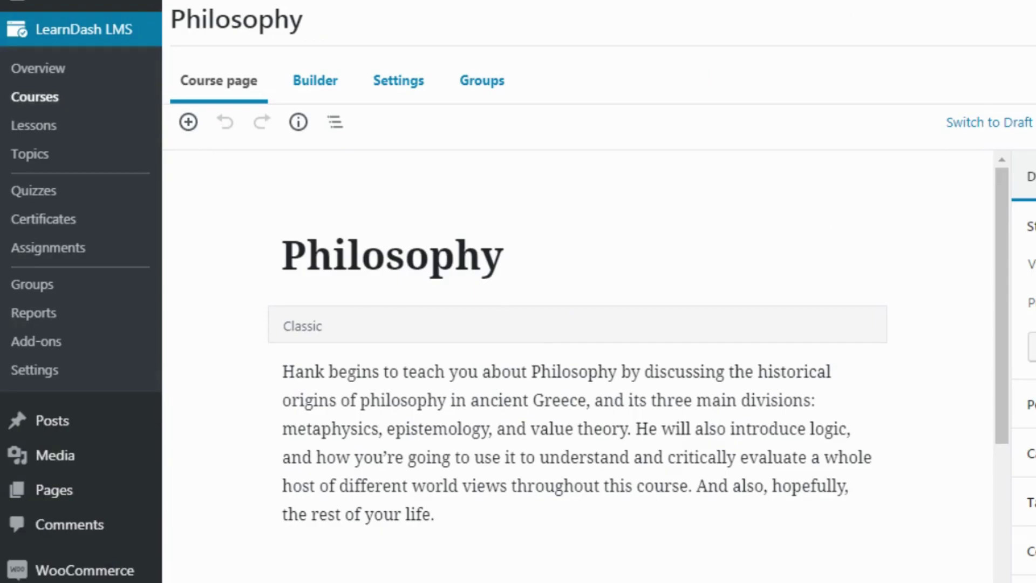
Review the Philosophy course's short description, the topics of its What is Philosophy? lesson in the builder, and the course settings
{"action": "scroll", "coordinate": [1024, 378], "scroll_direction": "down", "scroll_amount": 2}
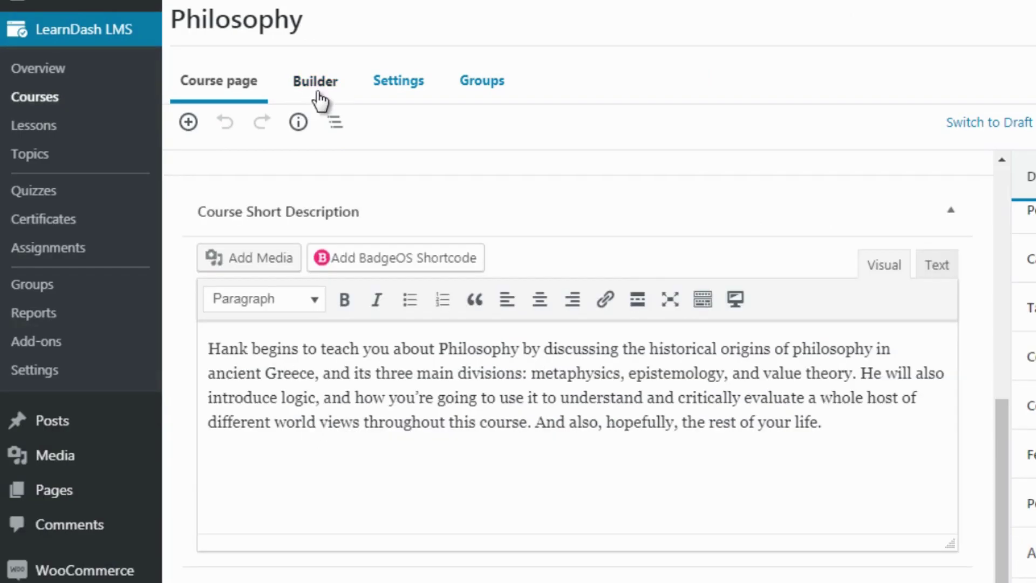
{"action": "left_click", "coordinate": [318, 97]}
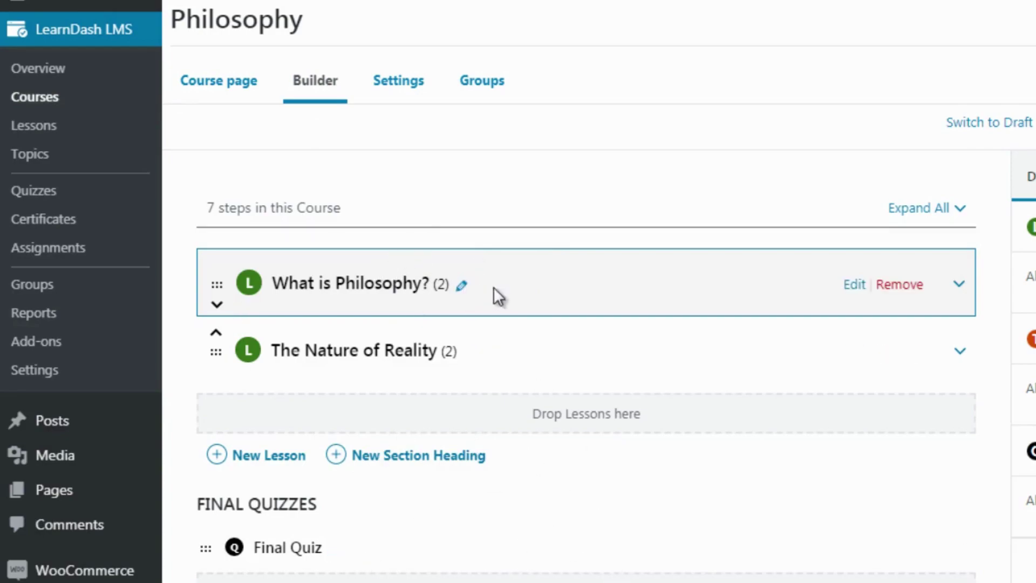
{"action": "left_click_drag", "start_coordinate": [219, 314], "coordinate": [215, 286]}
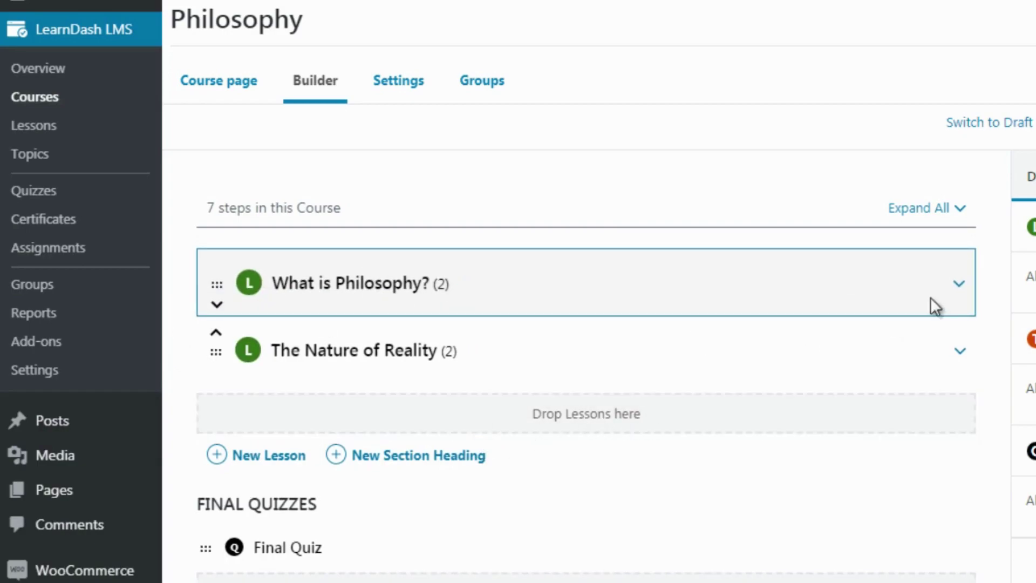
{"action": "left_click", "coordinate": [958, 283]}
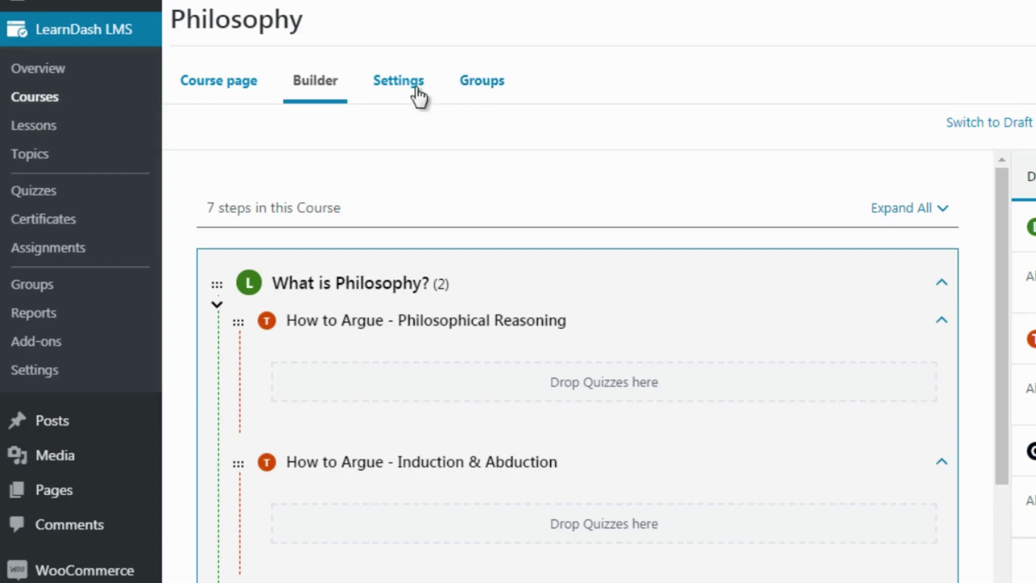
{"action": "left_click", "coordinate": [389, 84]}
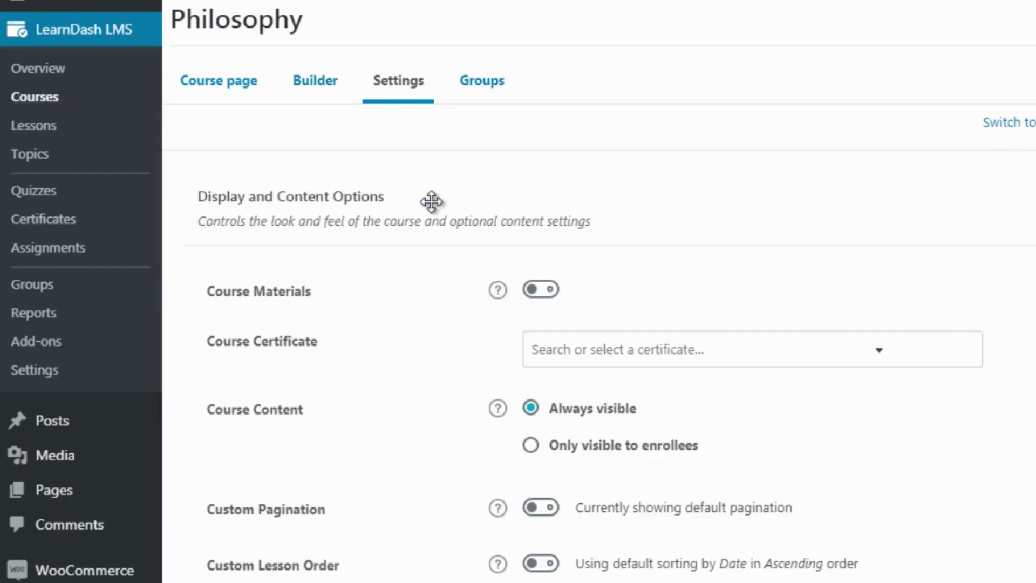
Add World History Group to the Philosophy course's LearnDash course groups
{"action": "left_click", "coordinate": [478, 85]}
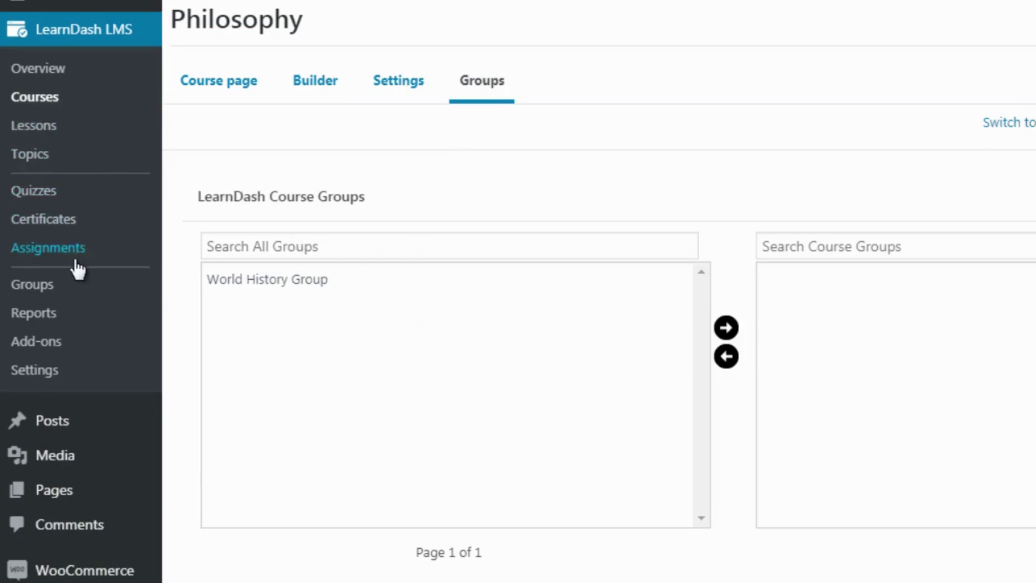
{"action": "left_click", "coordinate": [265, 276]}
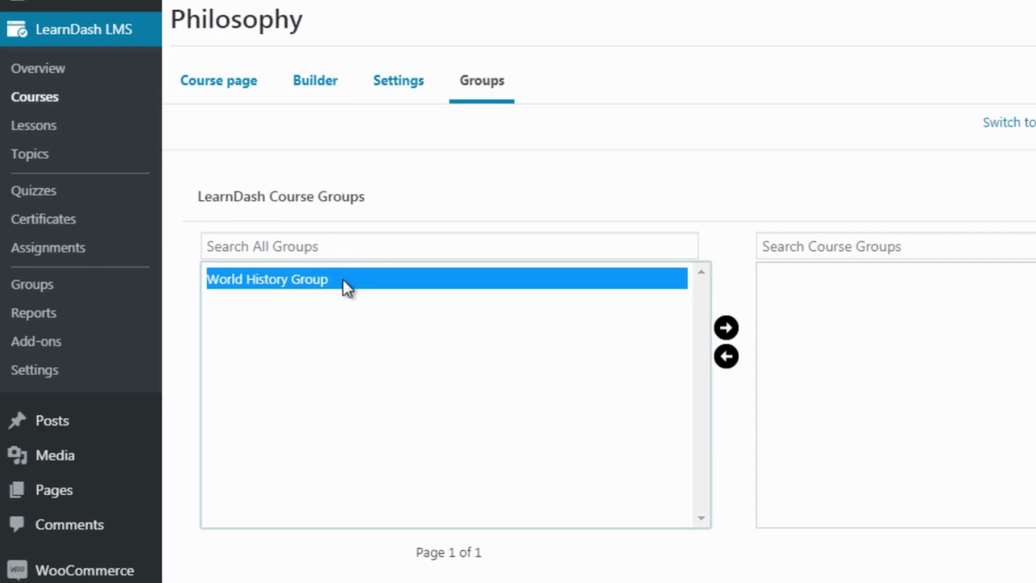
{"action": "left_click", "coordinate": [726, 327]}
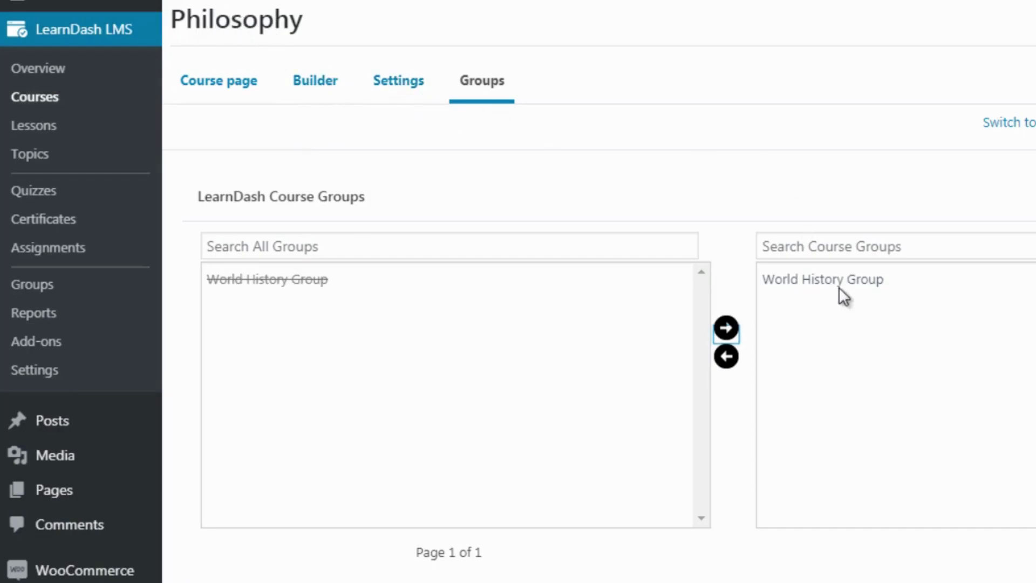
{"action": "left_click", "coordinate": [620, 162]}
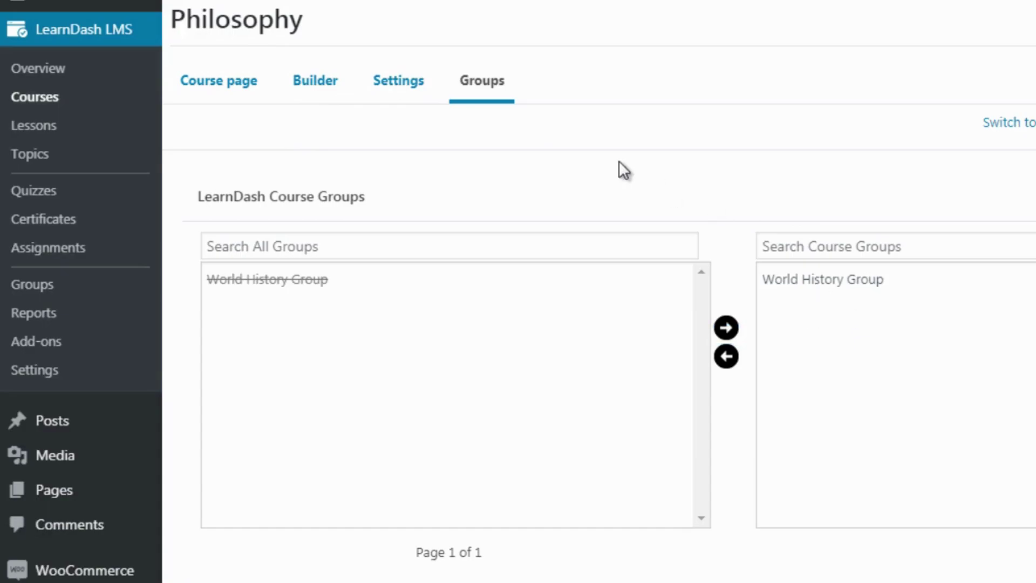
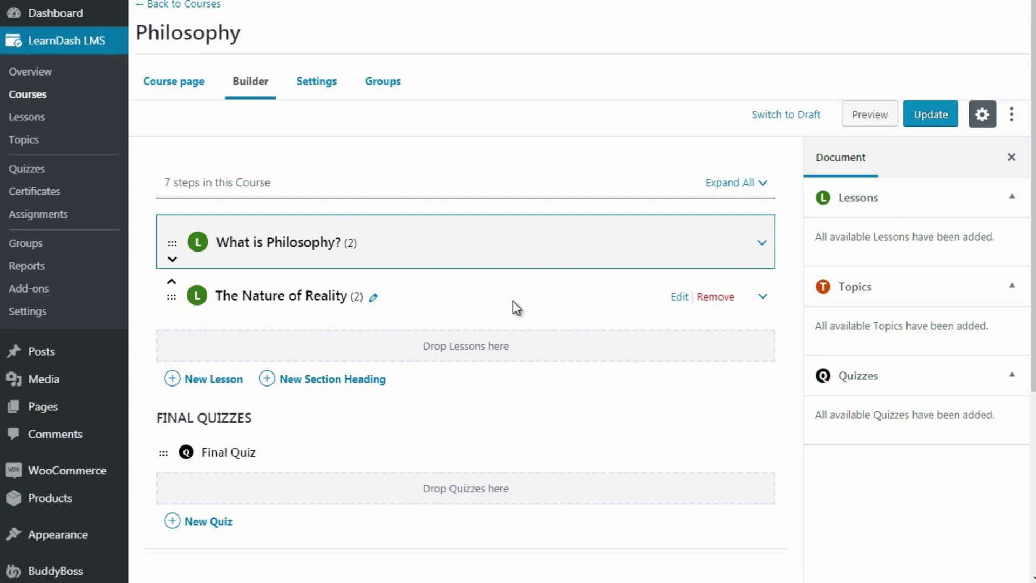
Open the lesson The Nature of Reality for editing from the course builder, leaving without saving, and show its settings
{"action": "left_click", "coordinate": [679, 296]}
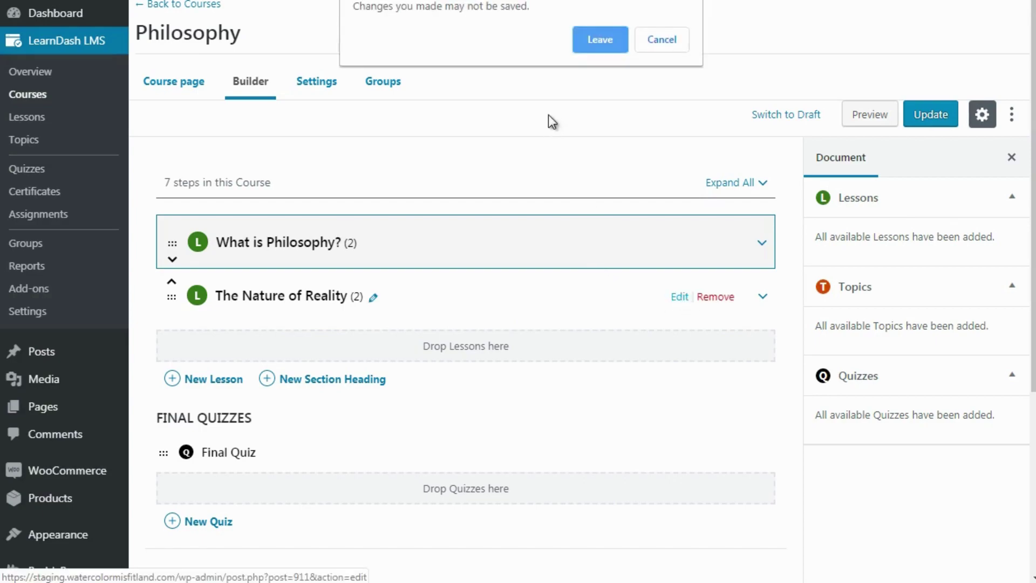
{"action": "left_click", "coordinate": [600, 37]}
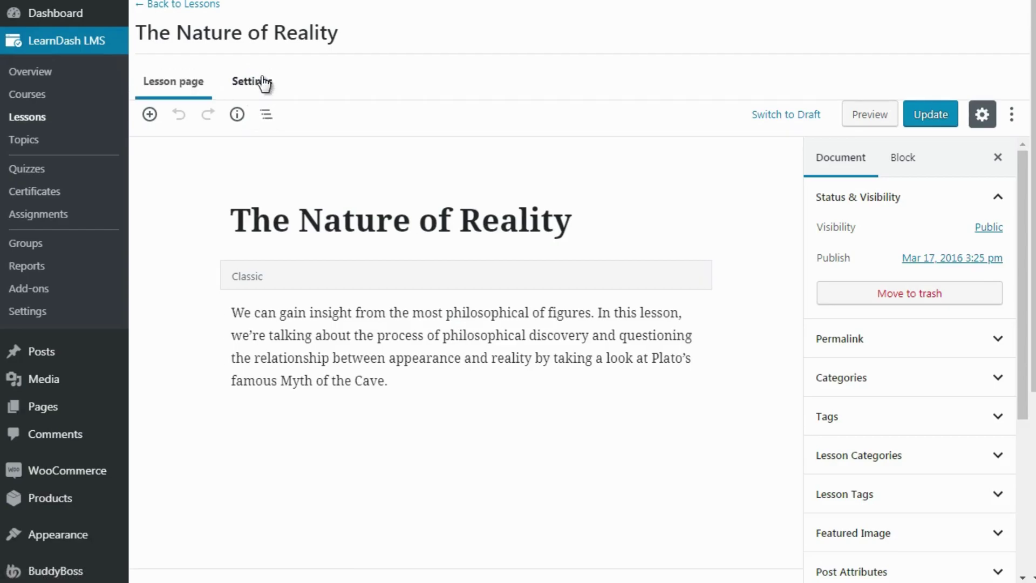
{"action": "left_click", "coordinate": [264, 82]}
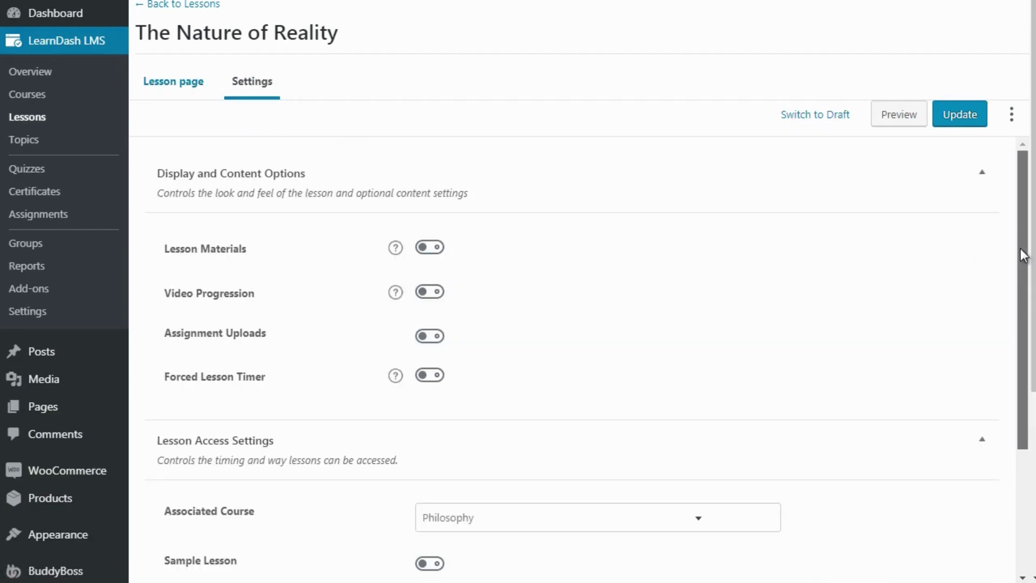
Set the lesson's release schedule to Enrollment-based with 2 days after enrollment, and update the lesson
{"action": "scroll", "coordinate": [1021, 255], "scroll_direction": "down", "scroll_amount": 3}
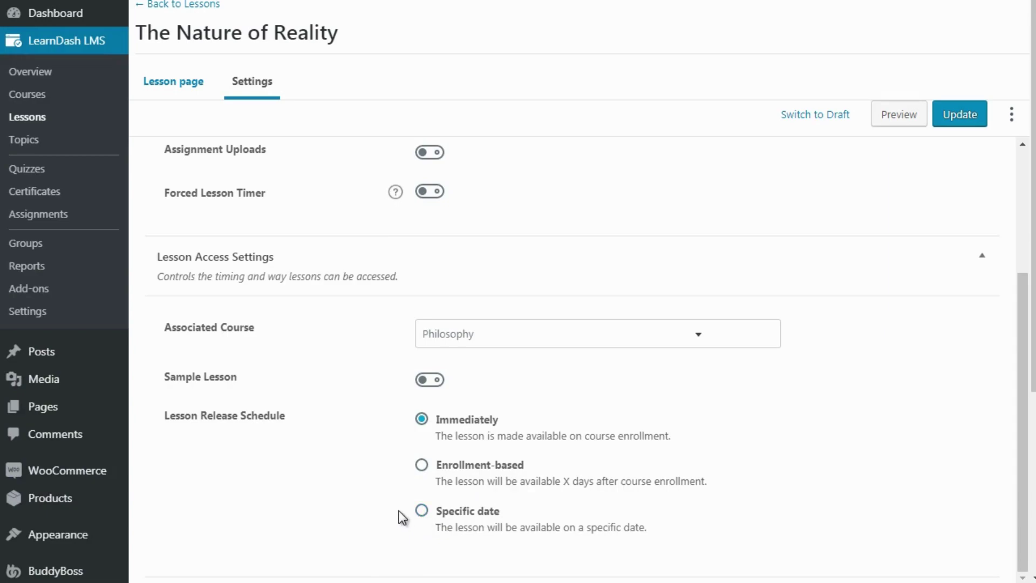
{"action": "left_click", "coordinate": [421, 465]}
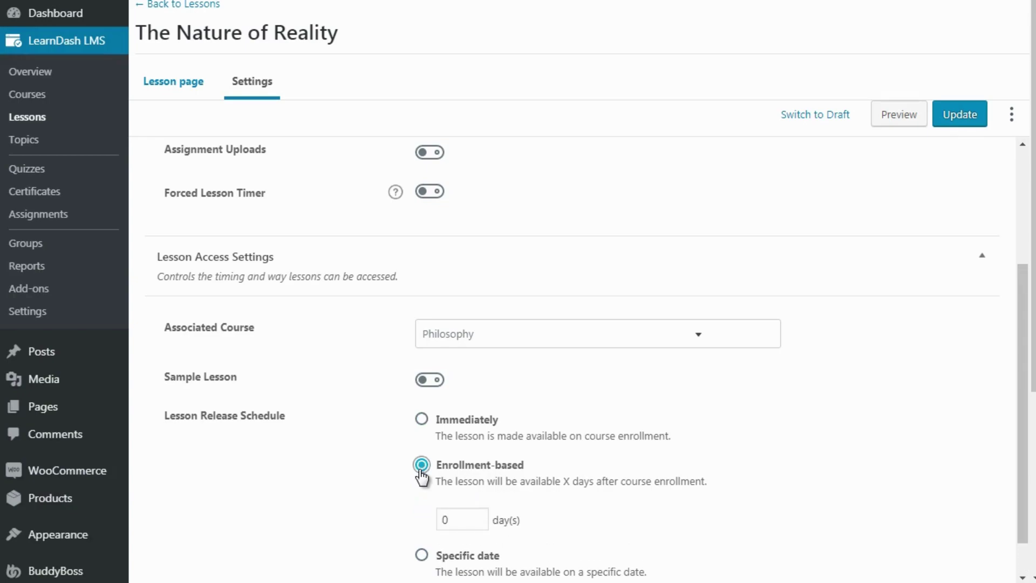
{"action": "double_click", "coordinate": [450, 519]}
{"action": "type", "text": "2"}
{"action": "left_click_drag", "start_coordinate": [1021, 360], "coordinate": [1025, 407]}
{"action": "scroll", "coordinate": [1025, 407], "scroll_direction": "up", "scroll_amount": 2}
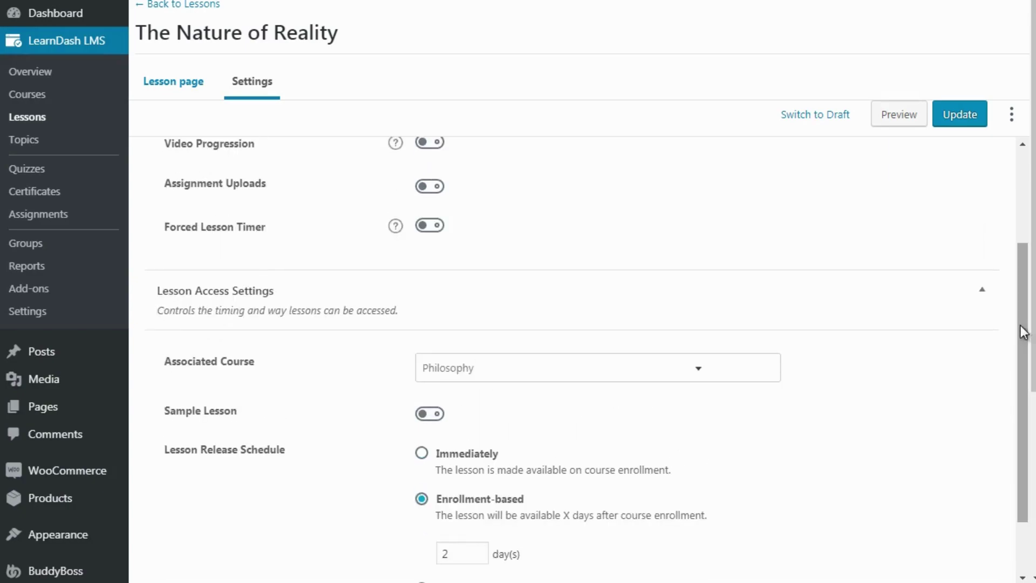
{"action": "left_click", "coordinate": [960, 115]}
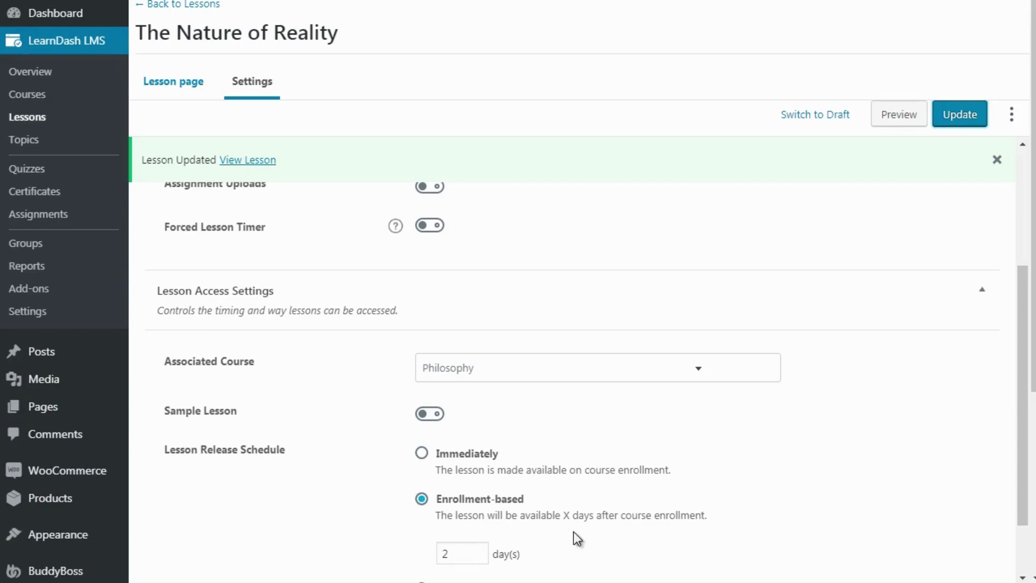
{"action": "left_click_drag", "start_coordinate": [618, 515], "coordinate": [686, 512]}
{"action": "left_click", "coordinate": [708, 517]}
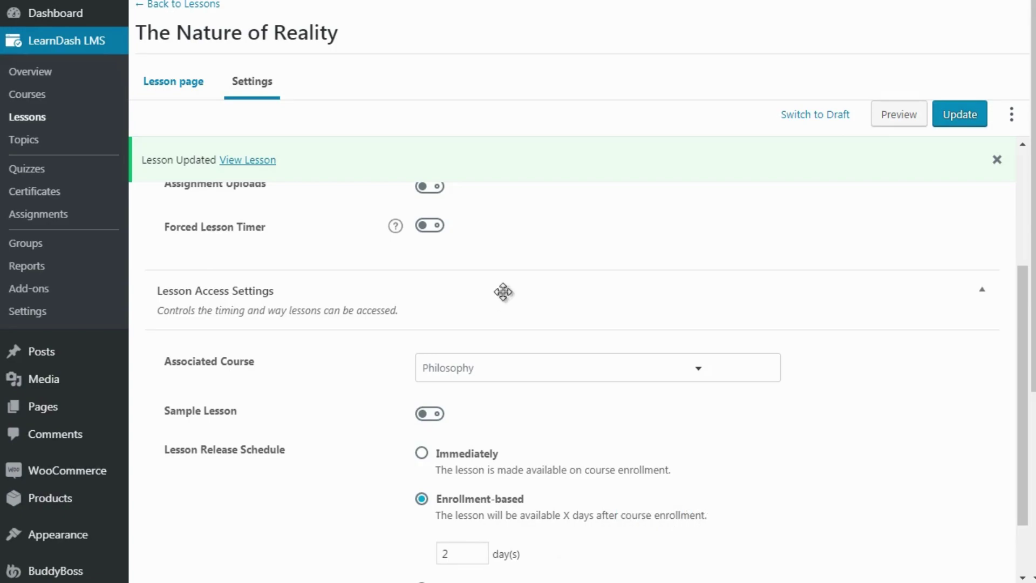
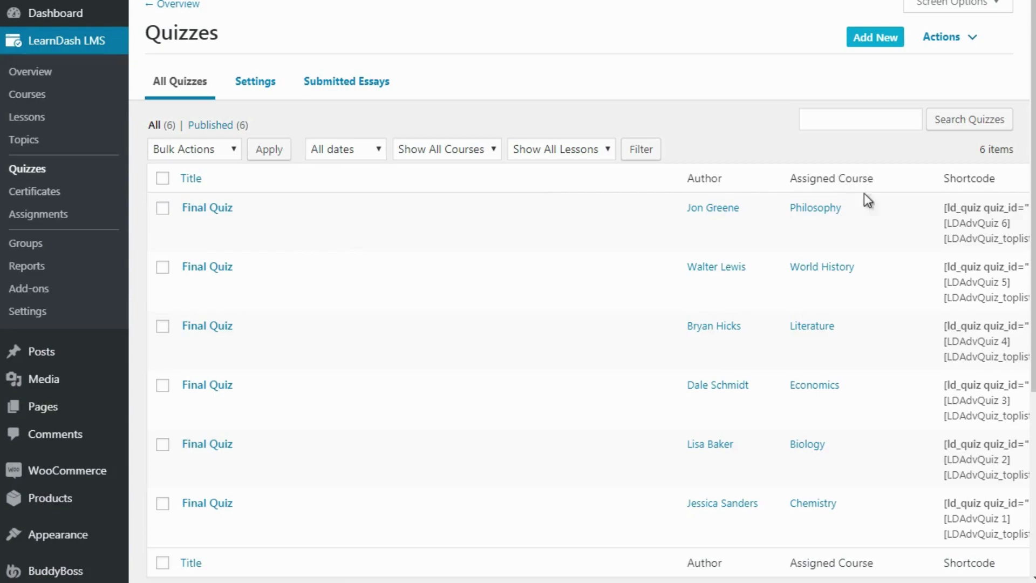
Open the Philosophy course's Final Quiz for editing and review its access, progression and restriction settings
{"action": "mouse_move", "coordinate": [866, 232]}
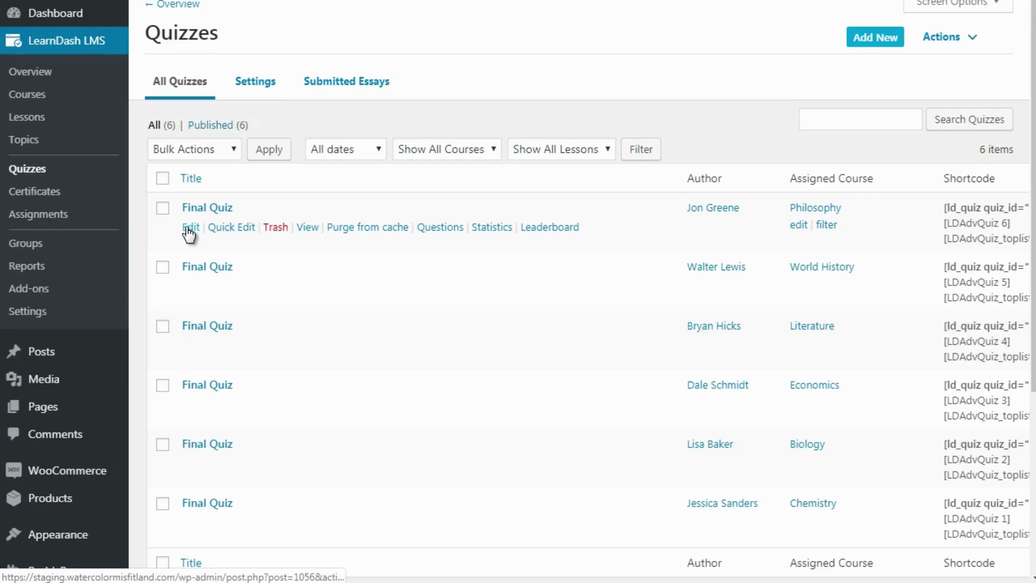
{"action": "left_click", "coordinate": [387, 84]}
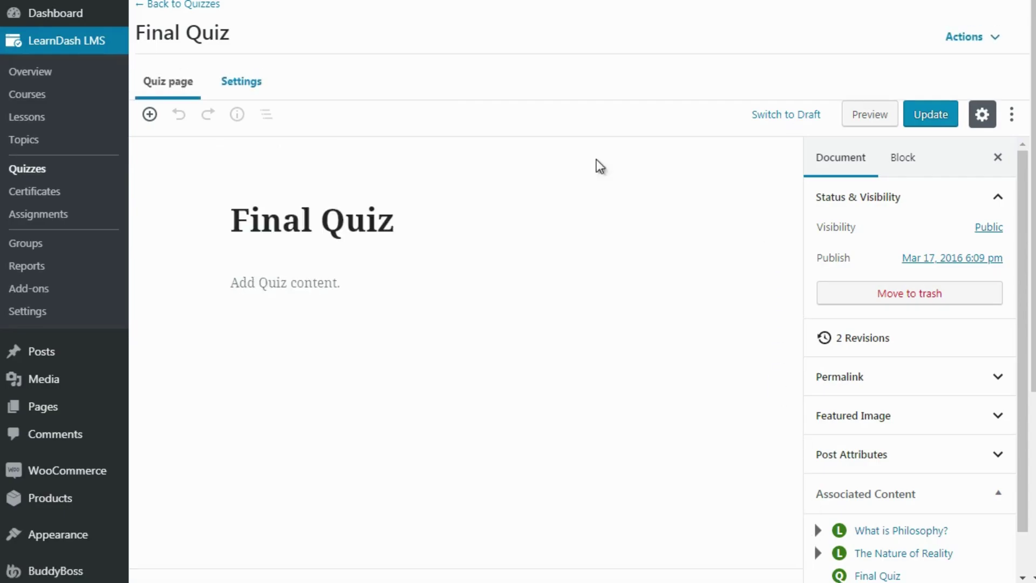
{"action": "left_click", "coordinate": [240, 85]}
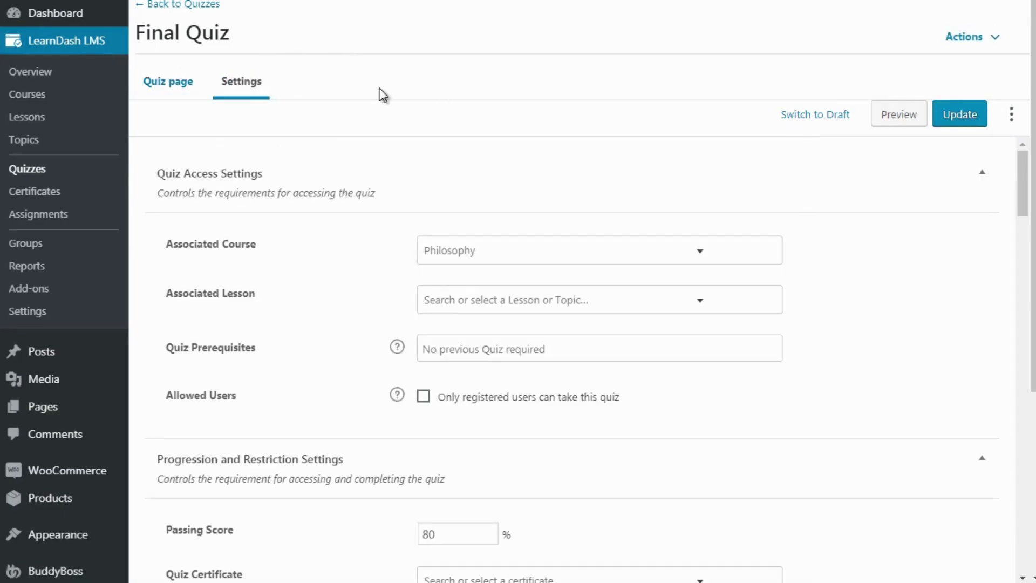
{"action": "left_click_drag", "start_coordinate": [1020, 191], "coordinate": [1020, 200]}
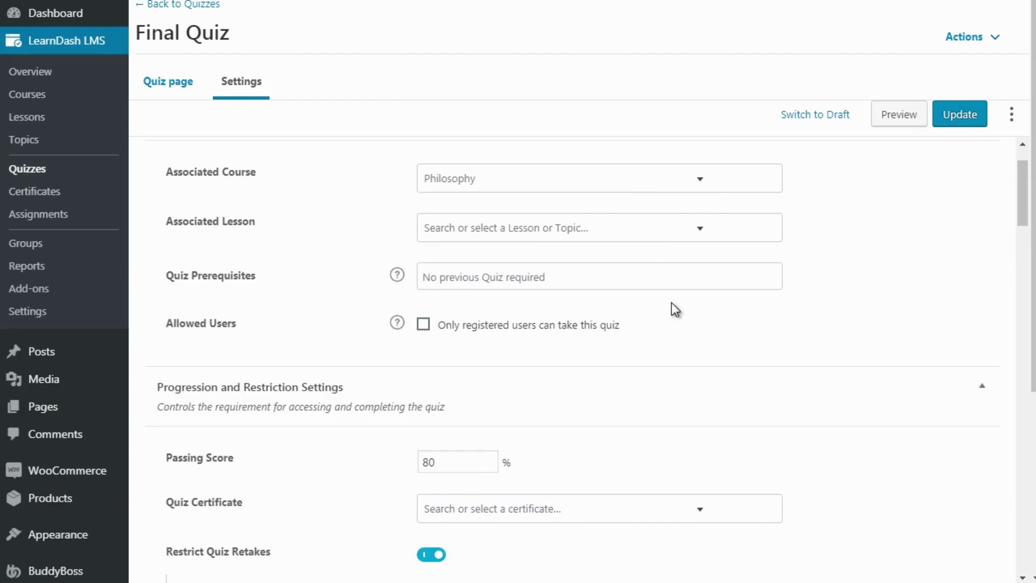
{"action": "left_click_drag", "start_coordinate": [1020, 196], "coordinate": [1028, 230]}
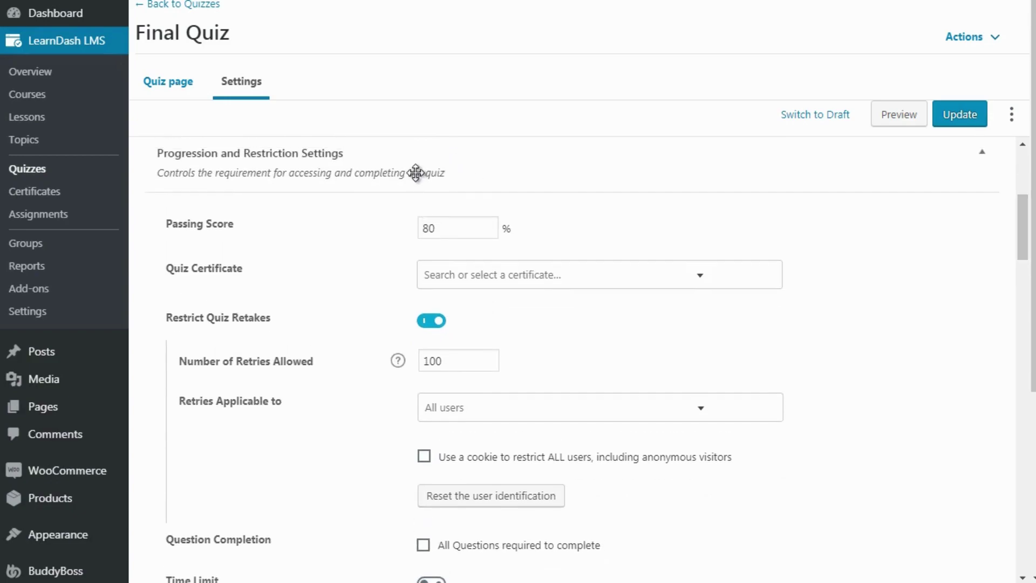
Set the Final Quiz's passing score to 0%
{"action": "double_click", "coordinate": [432, 228]}
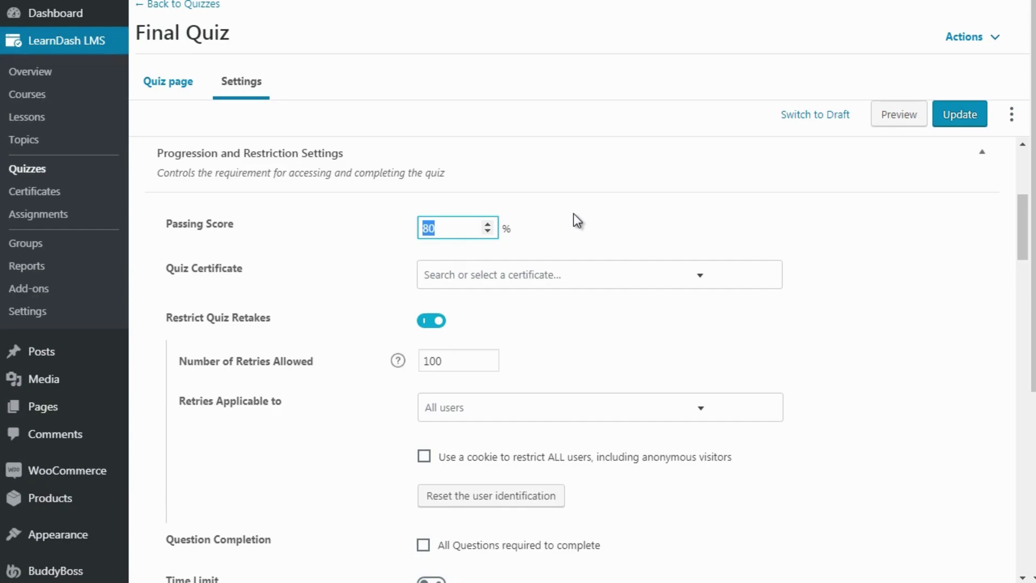
{"action": "left_click", "coordinate": [463, 227]}
{"action": "key", "text": "BackSpace"}
{"action": "key", "text": "BackSpace"}
{"action": "type", "text": "8"}
{"action": "key", "text": "BackSpace"}
{"action": "type", "text": "10"}
{"action": "key", "text": "BackSpace"}
{"action": "key", "text": "BackSpace"}
Collapse the quiz's Display and Content Options, then check the available quiz certificates under Progression and Restriction Settings without choosing one
{"action": "left_click", "coordinate": [467, 173]}
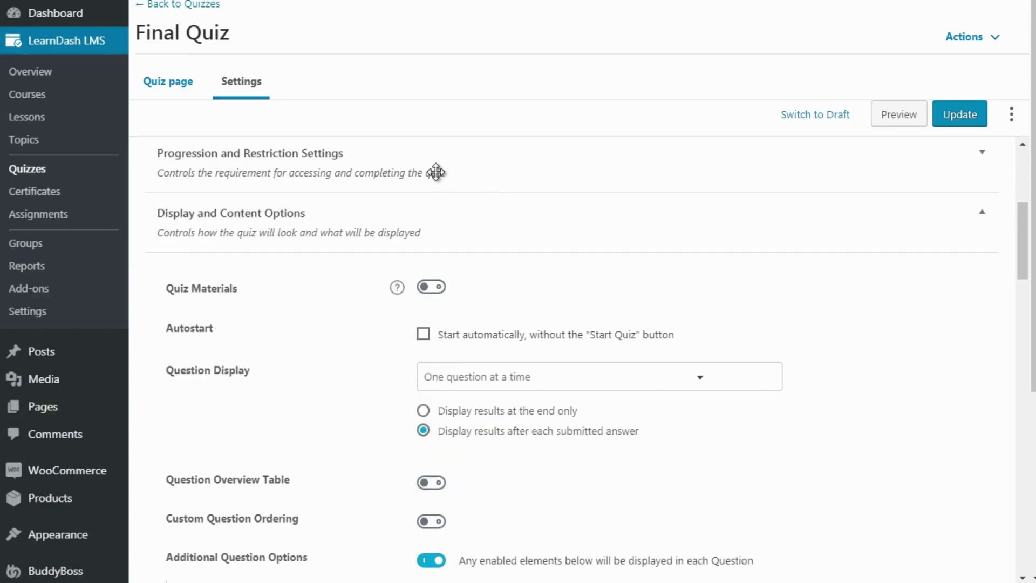
{"action": "left_click", "coordinate": [442, 216]}
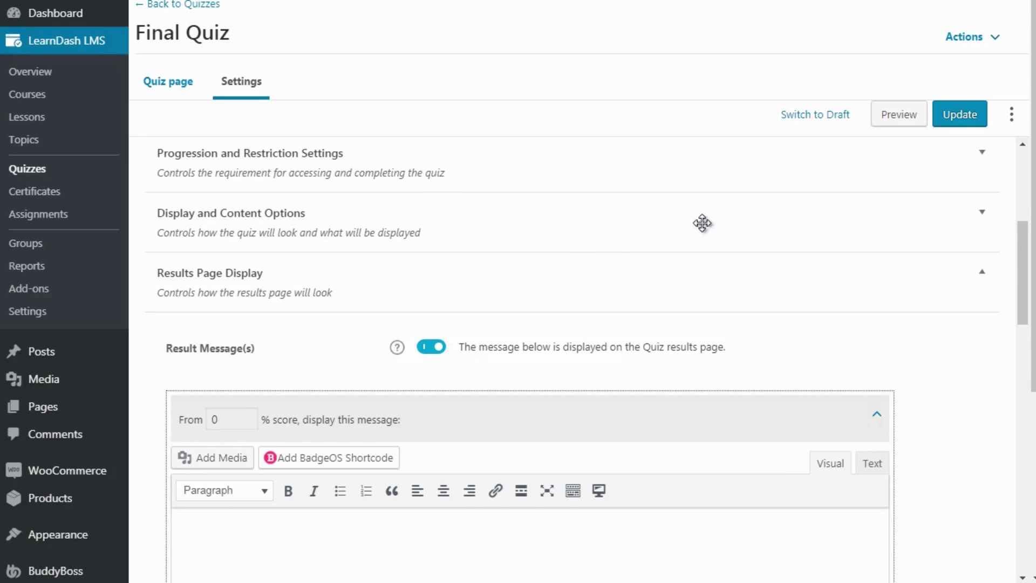
{"action": "left_click", "coordinate": [659, 185]}
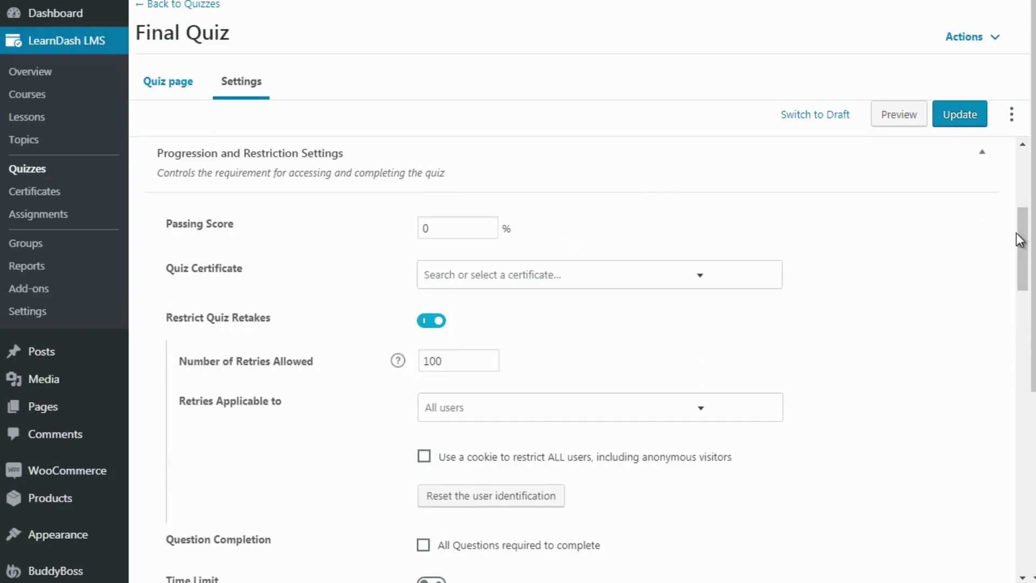
{"action": "left_click_drag", "start_coordinate": [1020, 239], "coordinate": [1028, 261]}
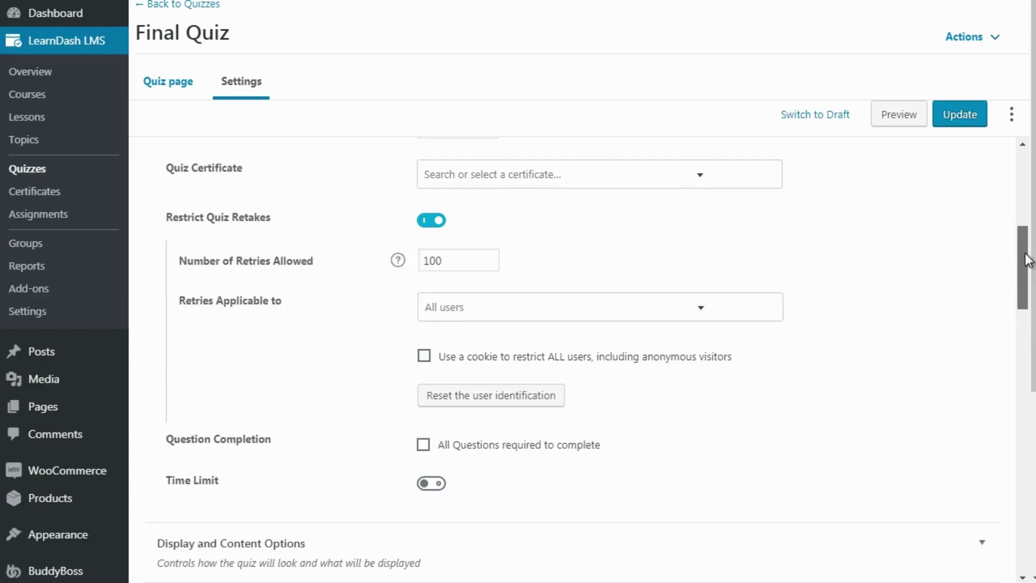
{"action": "left_click", "coordinate": [636, 183]}
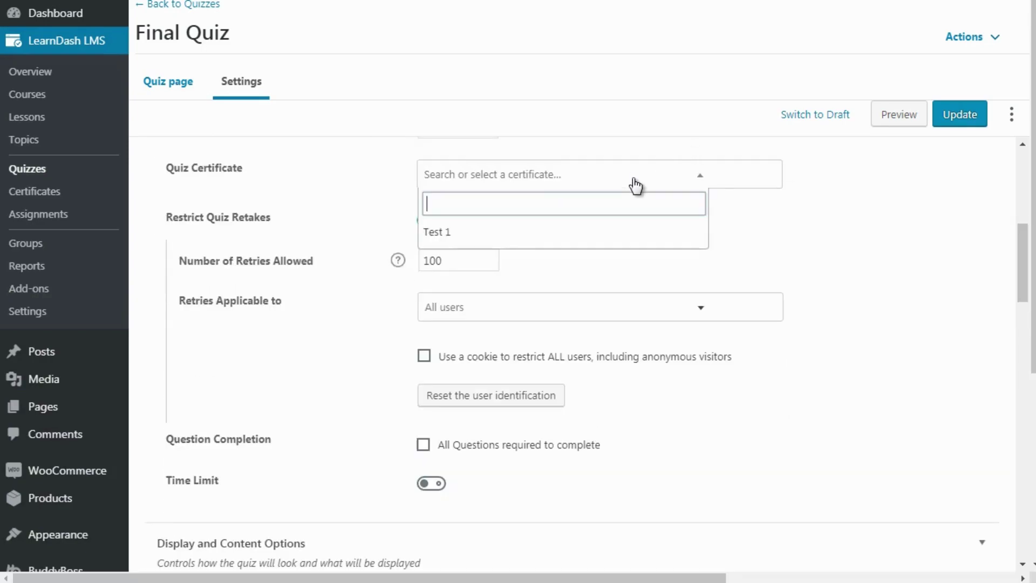
{"action": "left_click", "coordinate": [789, 249]}
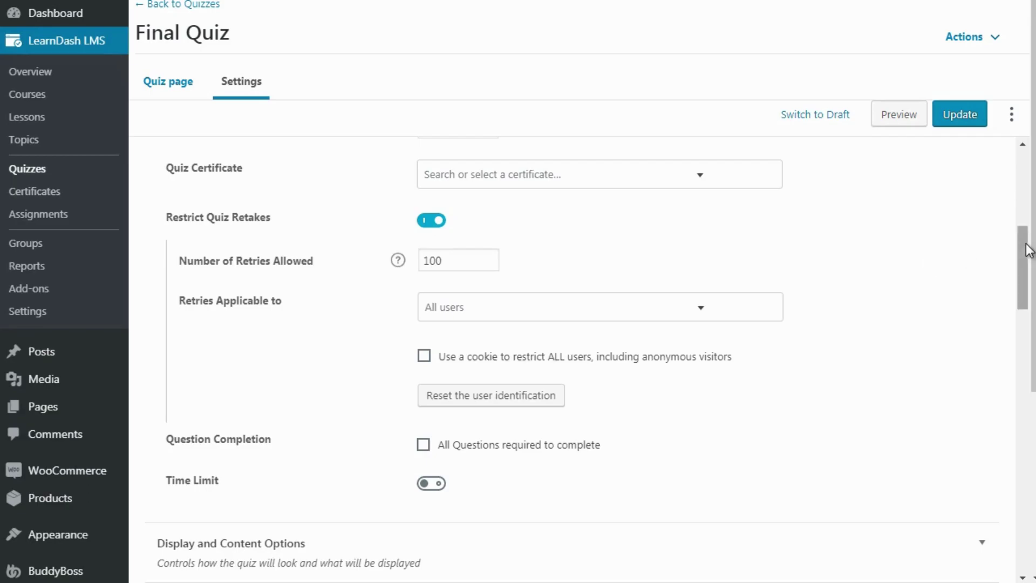
{"action": "mouse_move", "coordinate": [1019, 245]}
{"action": "left_mouse_down"}
{"action": "mouse_move", "coordinate": [1020, 218]}
{"action": "mouse_move", "coordinate": [1026, 263]}
{"action": "left_mouse_up"}
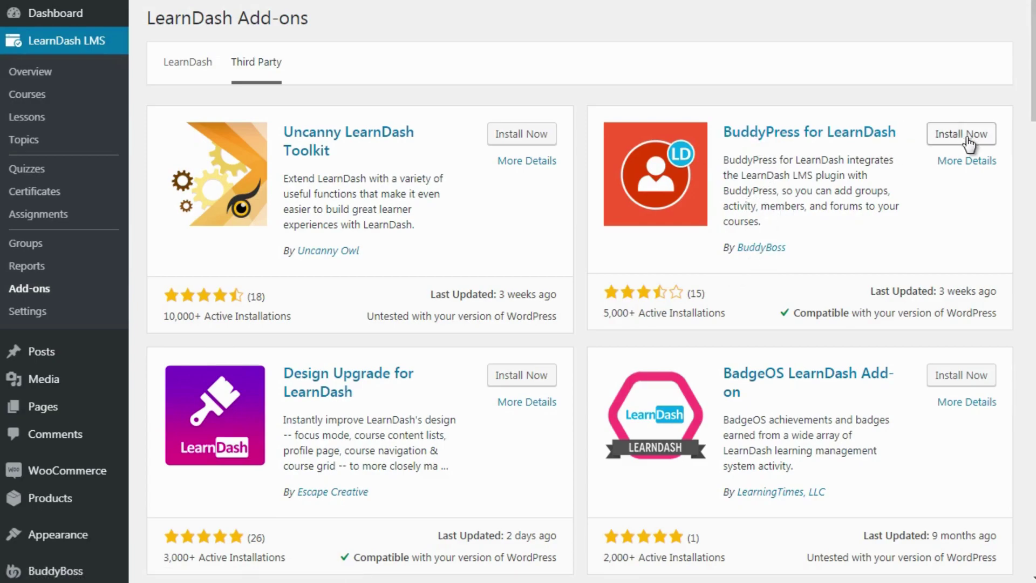
Switch from the third-party add-ons to the page for creating a LearnDash group
{"action": "key", "text": "ctrl+Tab"}
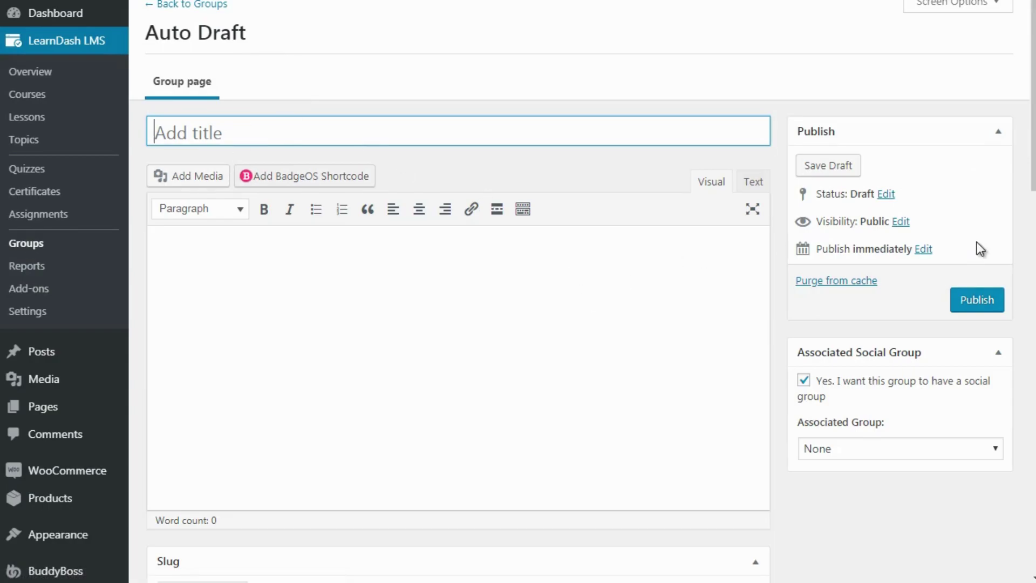
Review the new group's enrollment, course, leader and user assignment options, highlighting Chemistry without assigning it
{"action": "left_click_drag", "start_coordinate": [1033, 160], "coordinate": [1032, 200]}
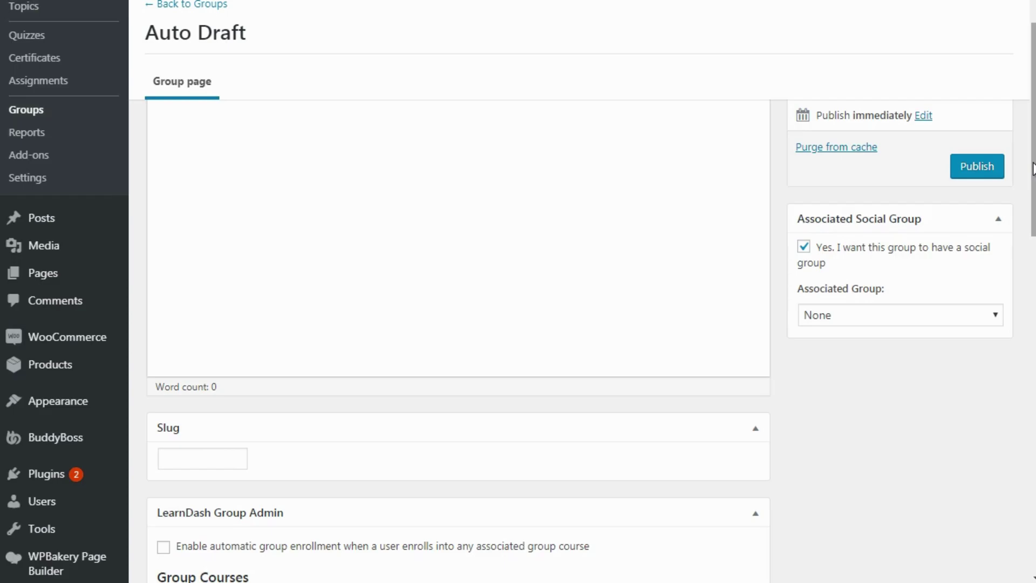
{"action": "left_click_drag", "start_coordinate": [1032, 167], "coordinate": [1033, 259]}
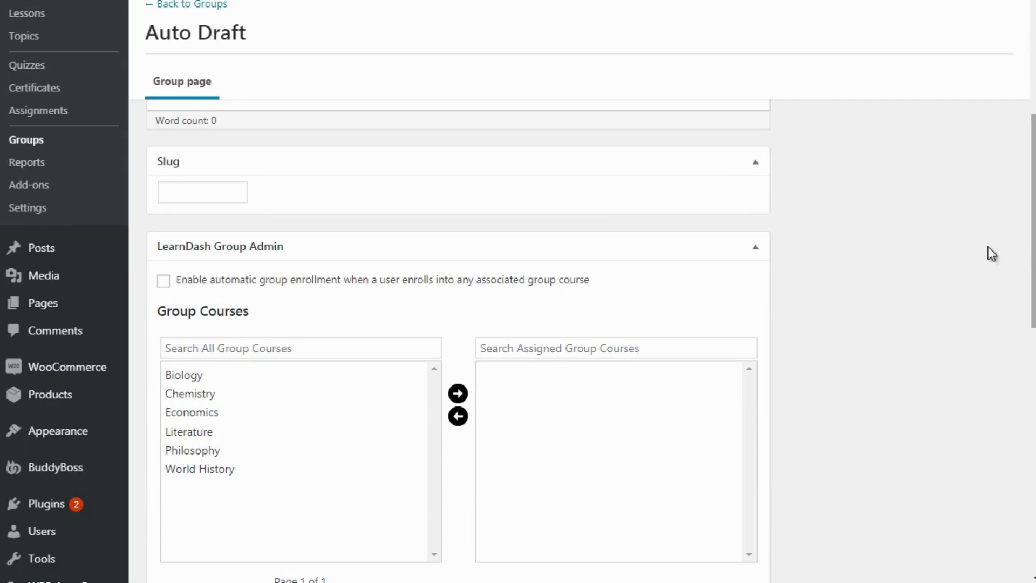
{"action": "left_click", "coordinate": [237, 399]}
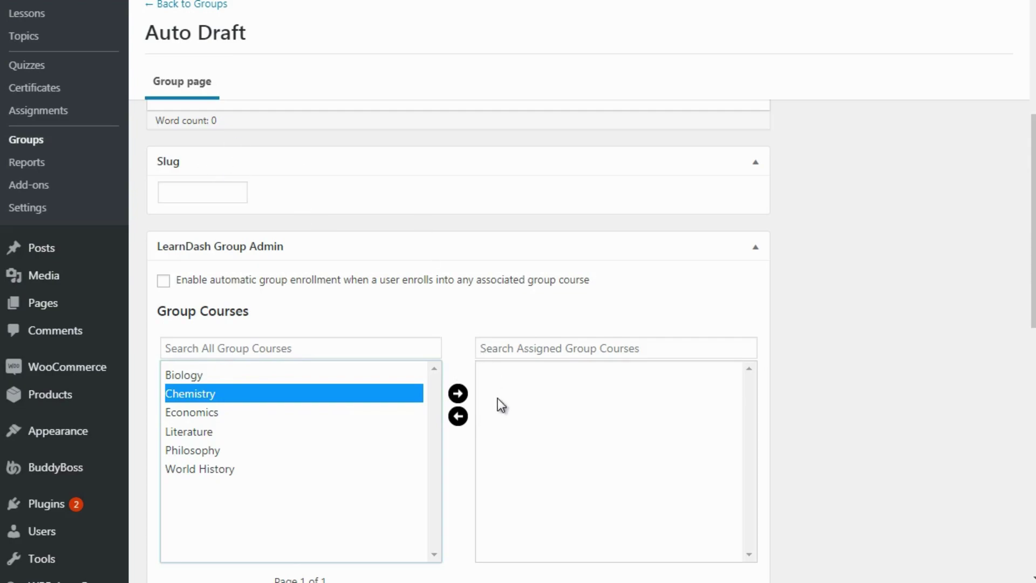
{"action": "left_click", "coordinate": [784, 210]}
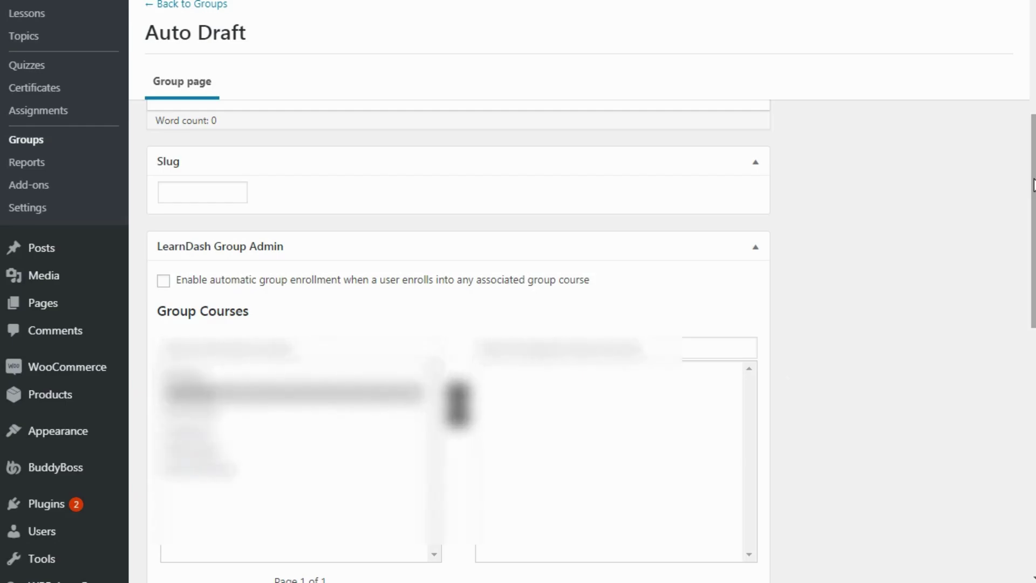
{"action": "left_click_drag", "start_coordinate": [1034, 183], "coordinate": [1033, 332]}
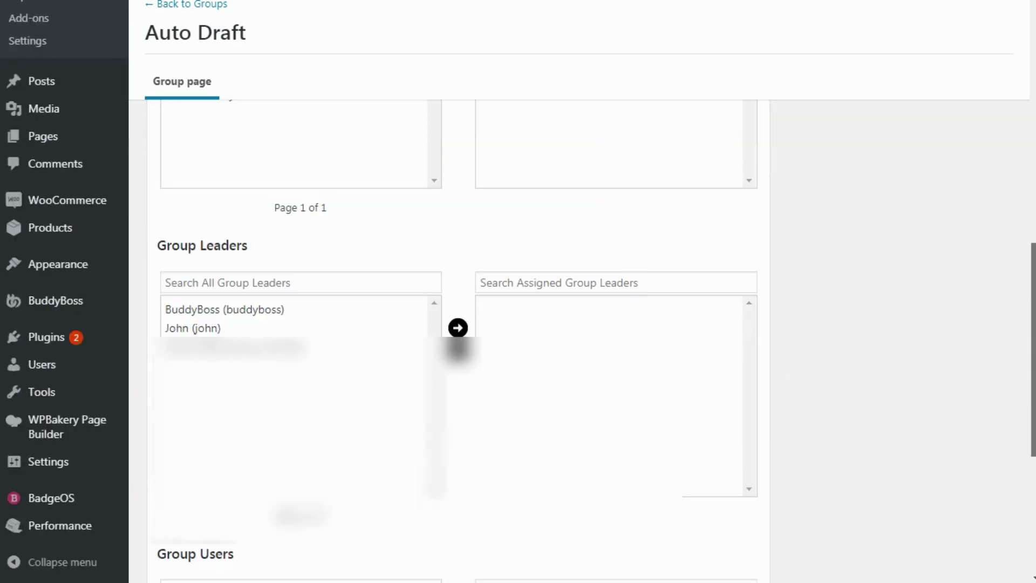
{"action": "scroll", "coordinate": [620, 65], "scroll_direction": "down", "scroll_amount": 5}
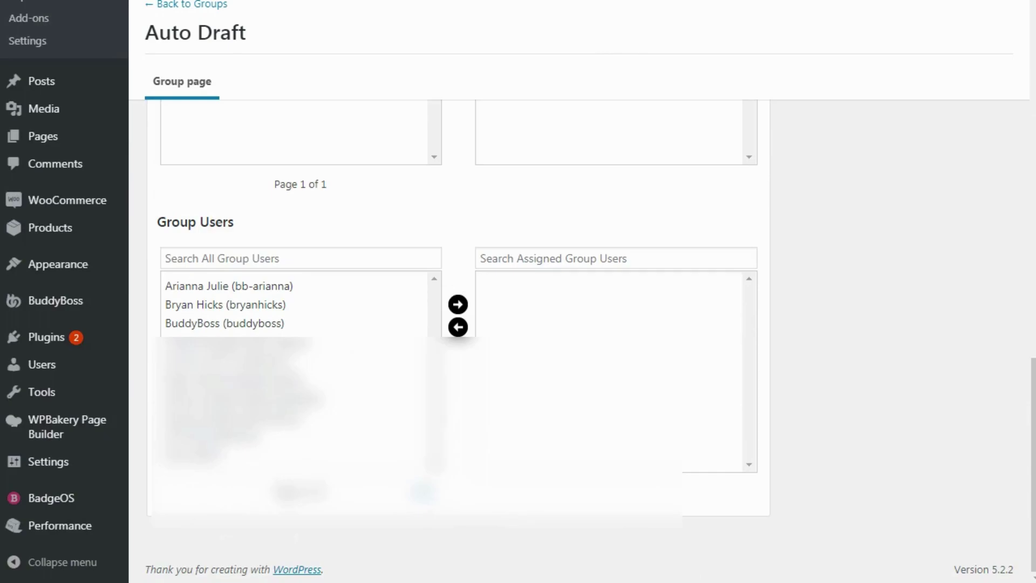
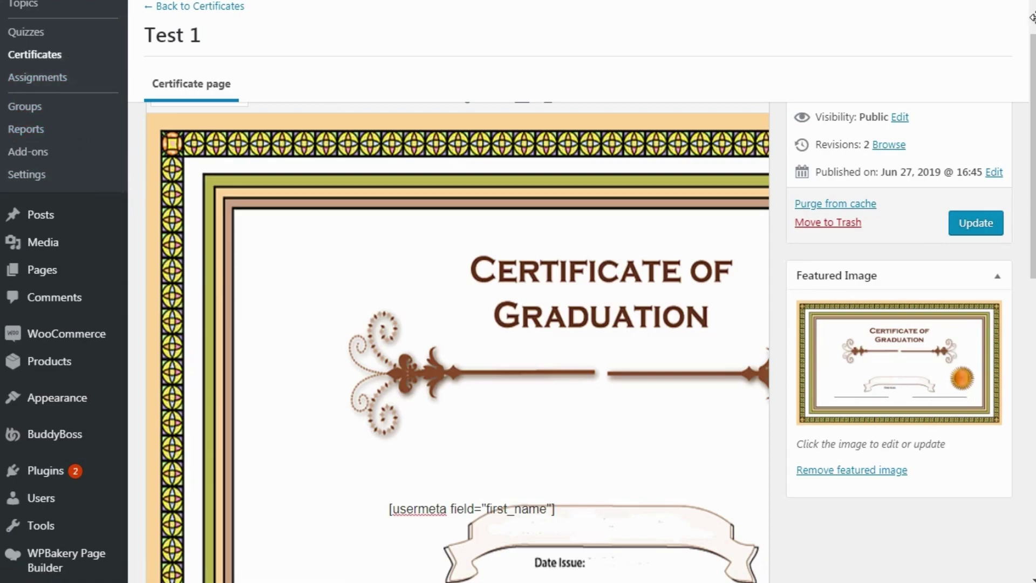
Open the course list in a separate tab and bring up the Philosophy course's settings
{"action": "scroll", "coordinate": [350, 191], "scroll_direction": "up", "scroll_amount": 3}
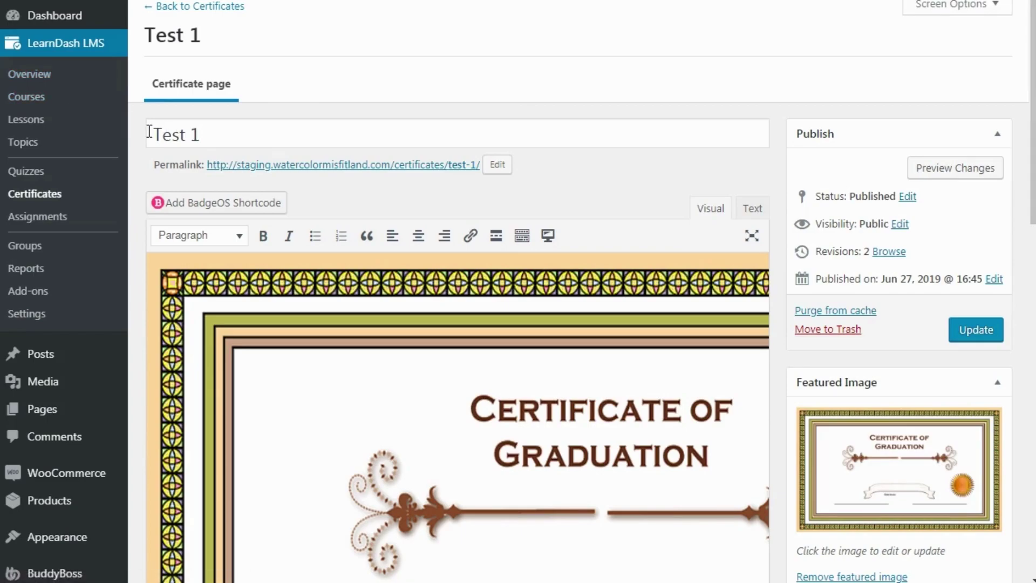
{"action": "right_click", "coordinate": [76, 102]}
{"action": "left_click", "coordinate": [99, 107]}
{"action": "key", "text": "ctrl+Tab"}
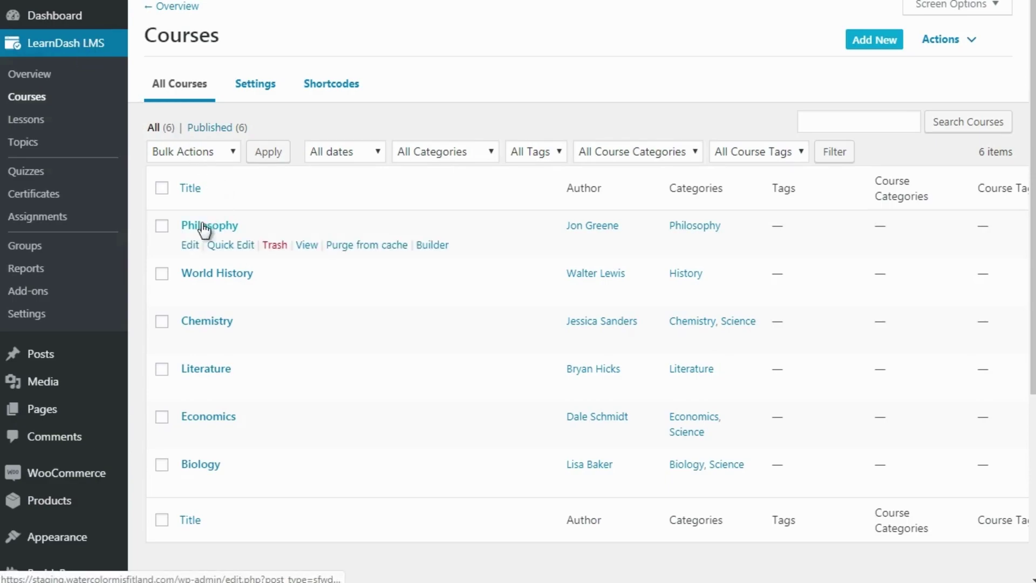
{"action": "left_click", "coordinate": [190, 246]}
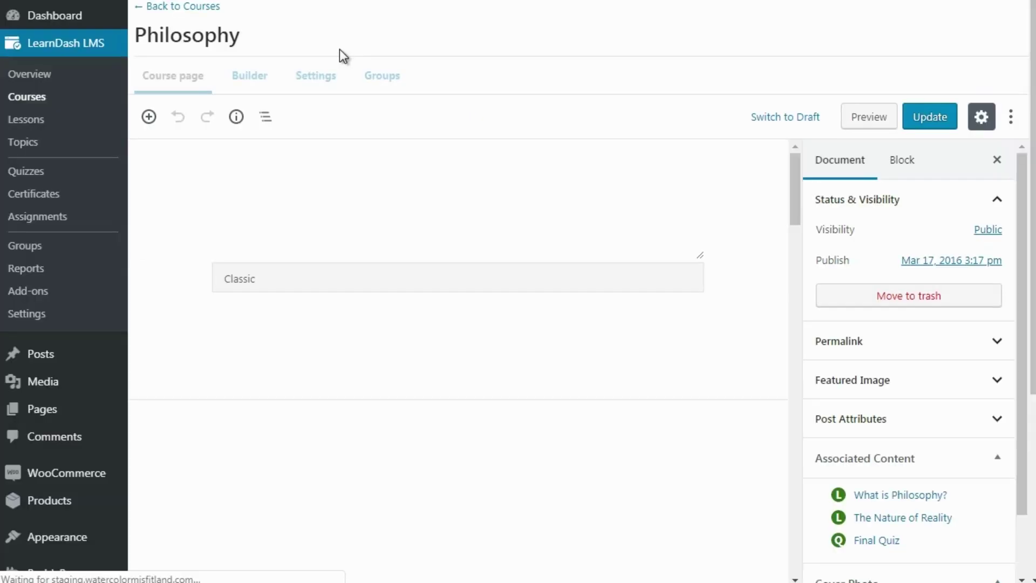
{"action": "left_click", "coordinate": [318, 84]}
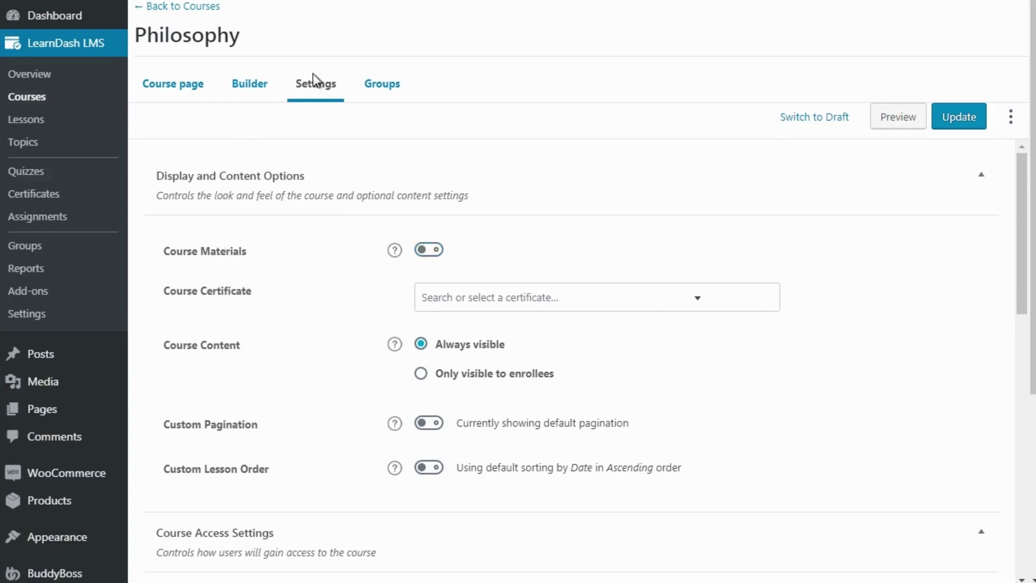
Assign the Test 1 certificate to the Philosophy course and update the course
{"action": "left_click", "coordinate": [483, 307]}
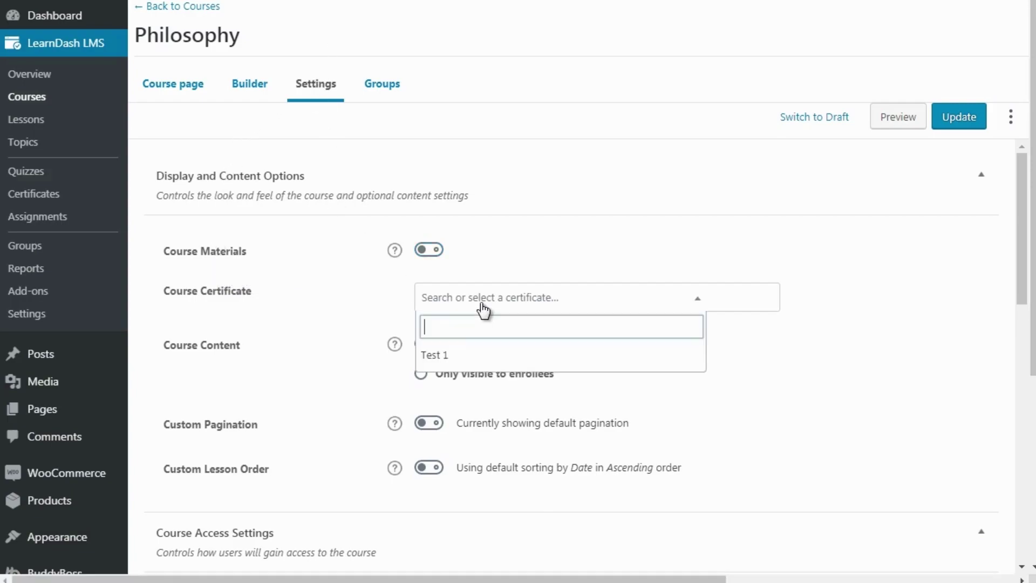
{"action": "left_click", "coordinate": [460, 362]}
{"action": "left_click", "coordinate": [956, 116]}
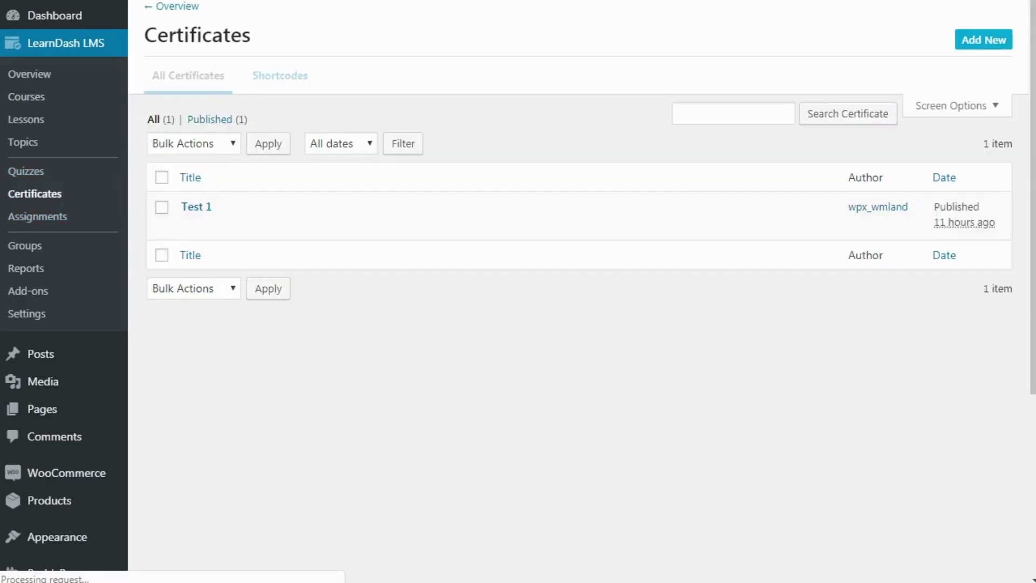
Open the Test 1 certificate for editing and examine its background design and first_name shortcode placement
{"action": "left_click", "coordinate": [192, 234]}
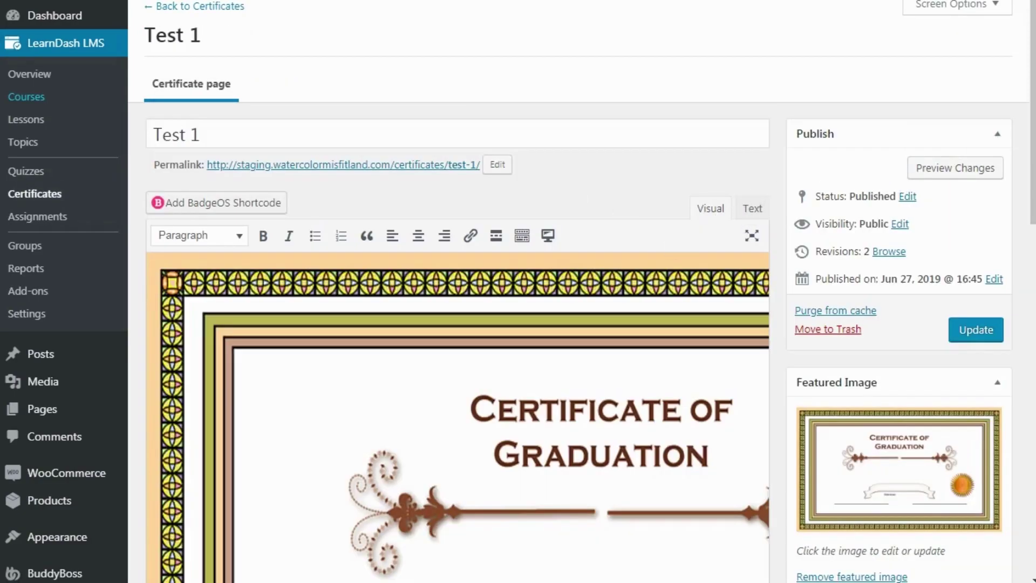
{"action": "left_click_drag", "start_coordinate": [1033, 104], "coordinate": [1032, 158]}
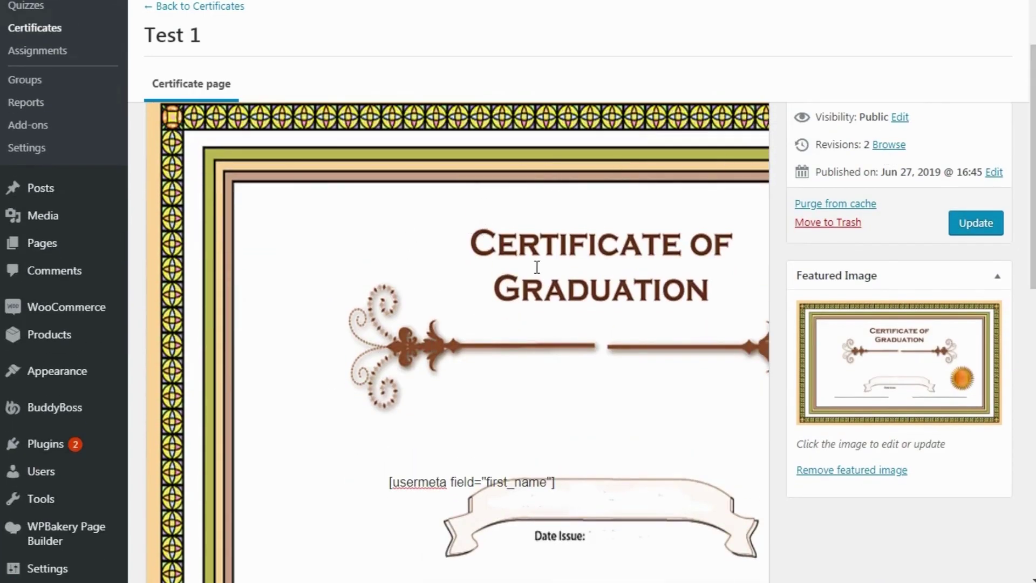
{"action": "left_click_drag", "start_coordinate": [1033, 178], "coordinate": [1033, 205]}
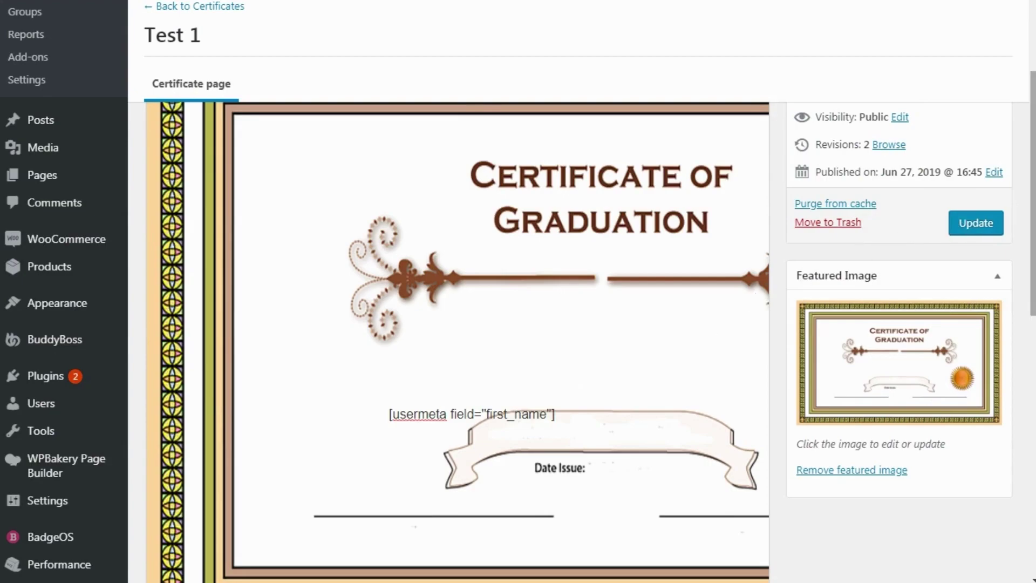
{"action": "scroll", "coordinate": [363, 270], "scroll_direction": "up", "scroll_amount": 5}
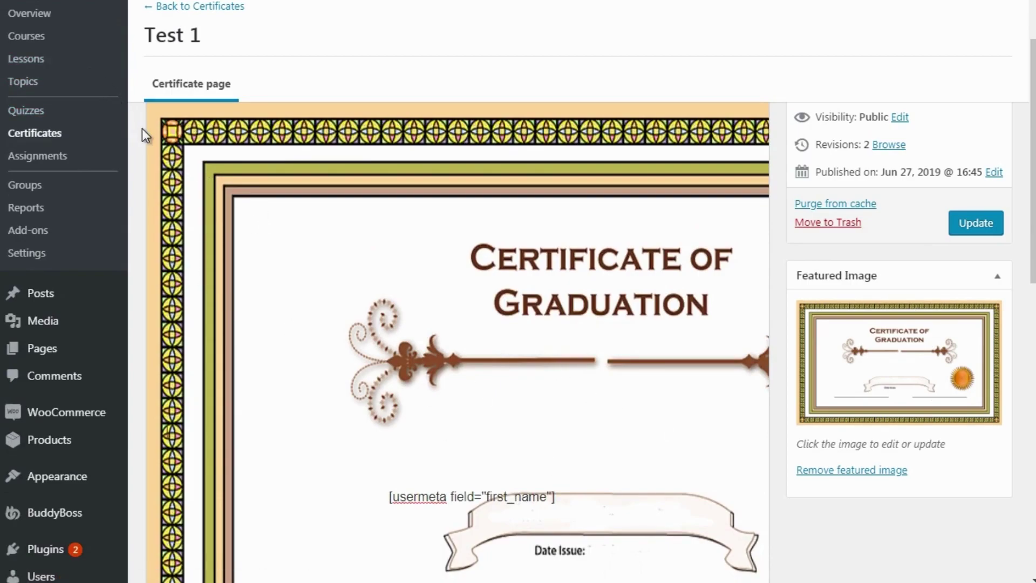
Try the first_name shortcode two lines lower, then restore its line and center it over the certificate's ribbon
{"action": "key", "text": "Return"}
{"action": "key", "text": "Return"}
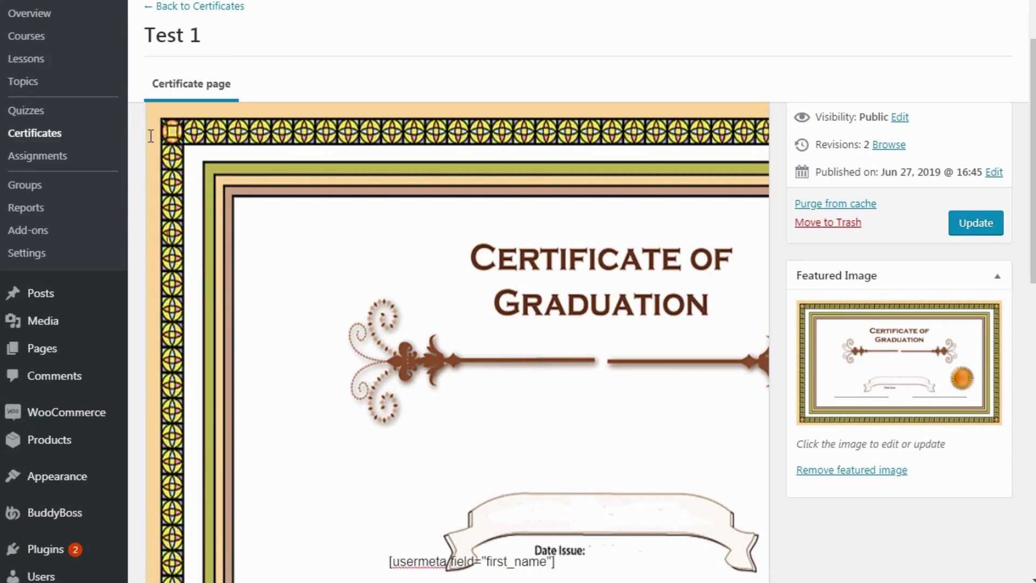
{"action": "key", "text": "BackSpace"}
{"action": "key", "text": "BackSpace"}
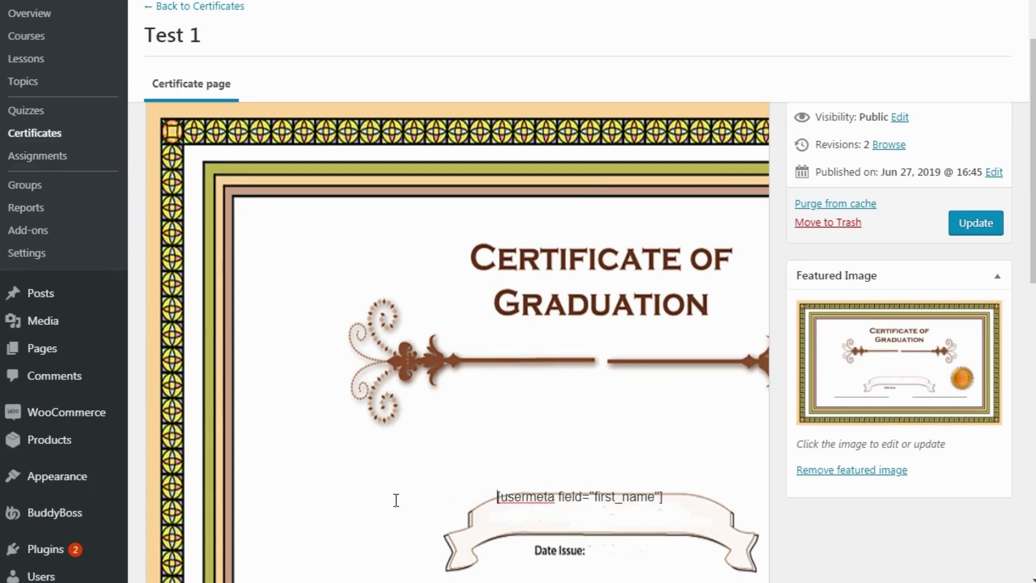
{"action": "key", "text": "Return"}
{"action": "key", "text": "BackSpace"}
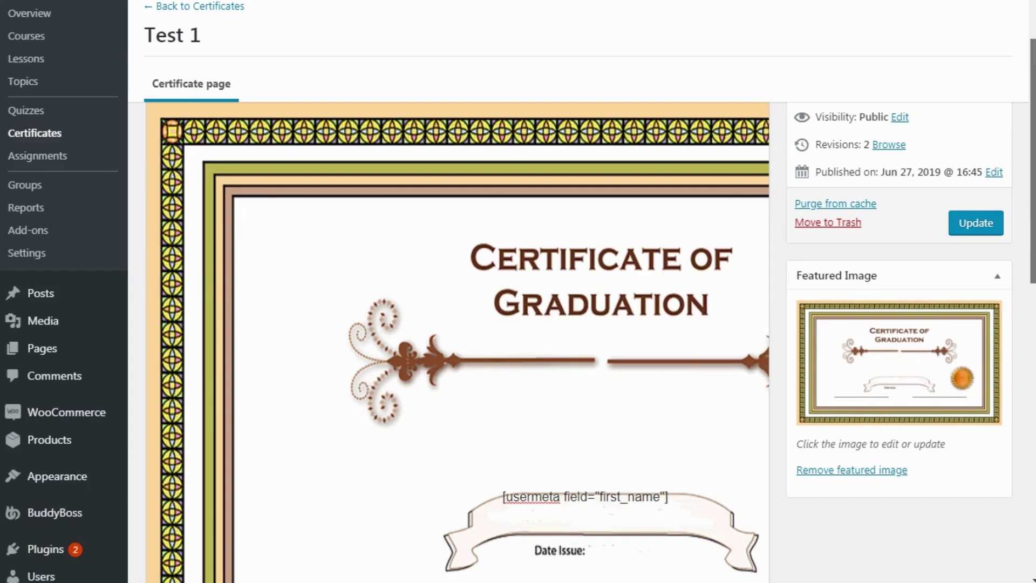
Insert a User meta shortcode with the User First Name field into the certificate through the LearnDash shortcodes
{"action": "scroll", "coordinate": [551, 323], "scroll_direction": "up", "scroll_amount": 3}
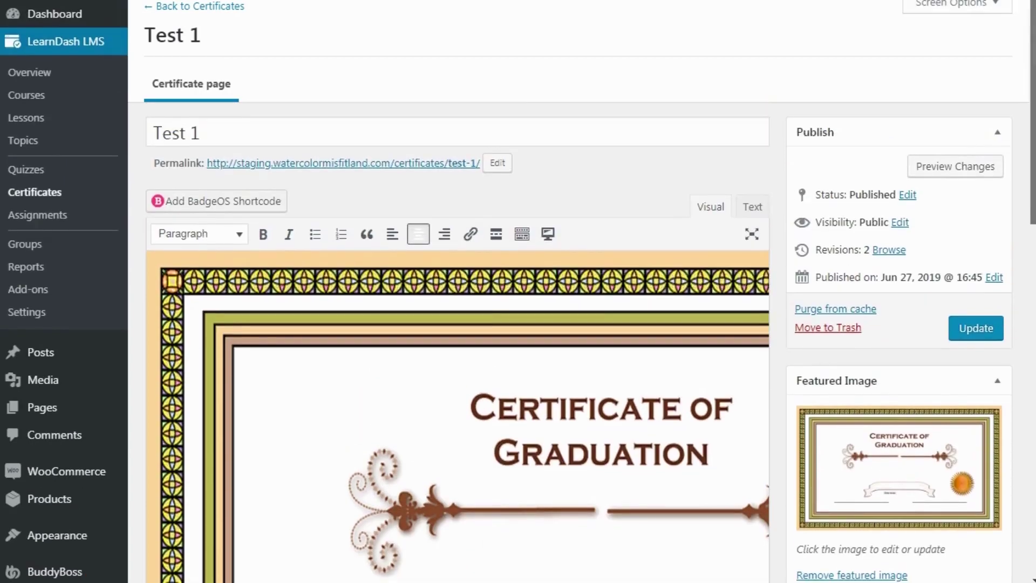
{"action": "left_click", "coordinate": [549, 234]}
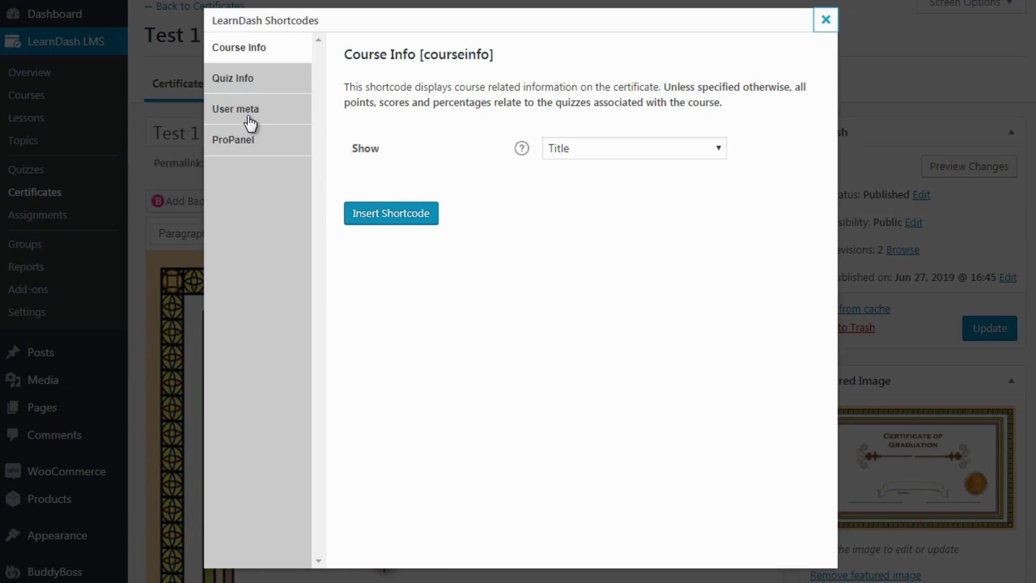
{"action": "left_click", "coordinate": [250, 122]}
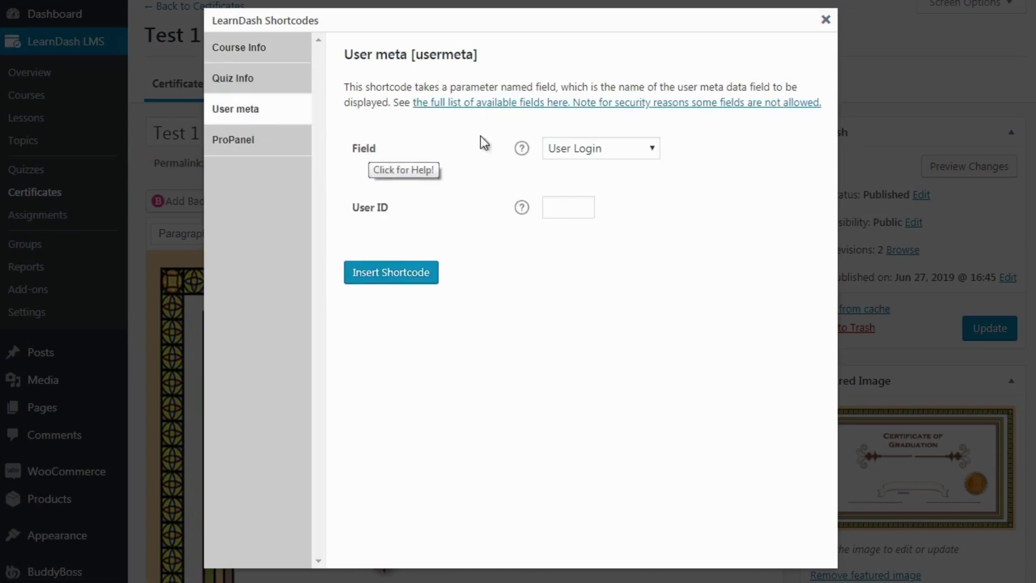
{"action": "left_click", "coordinate": [614, 150]}
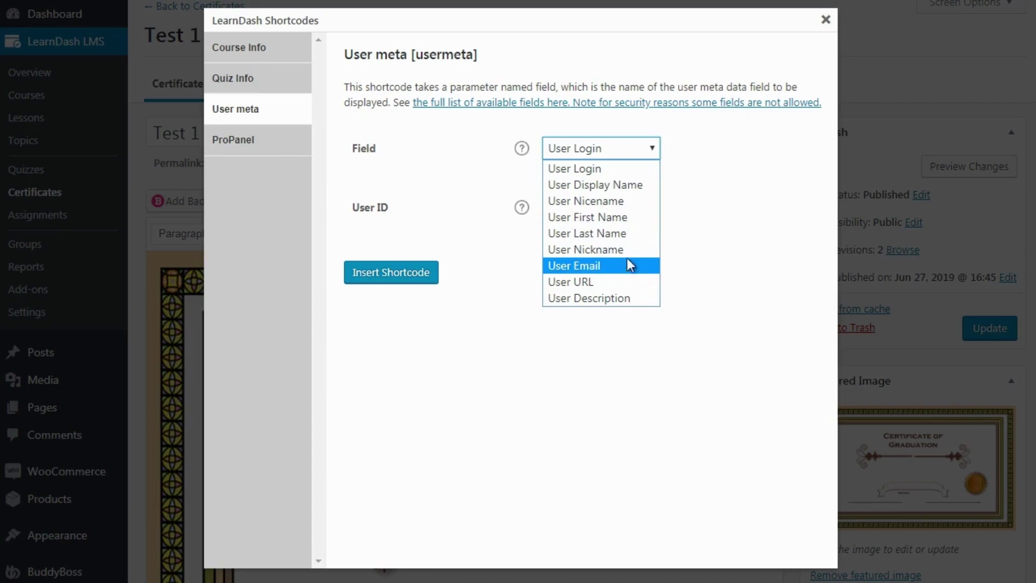
{"action": "left_click", "coordinate": [617, 219]}
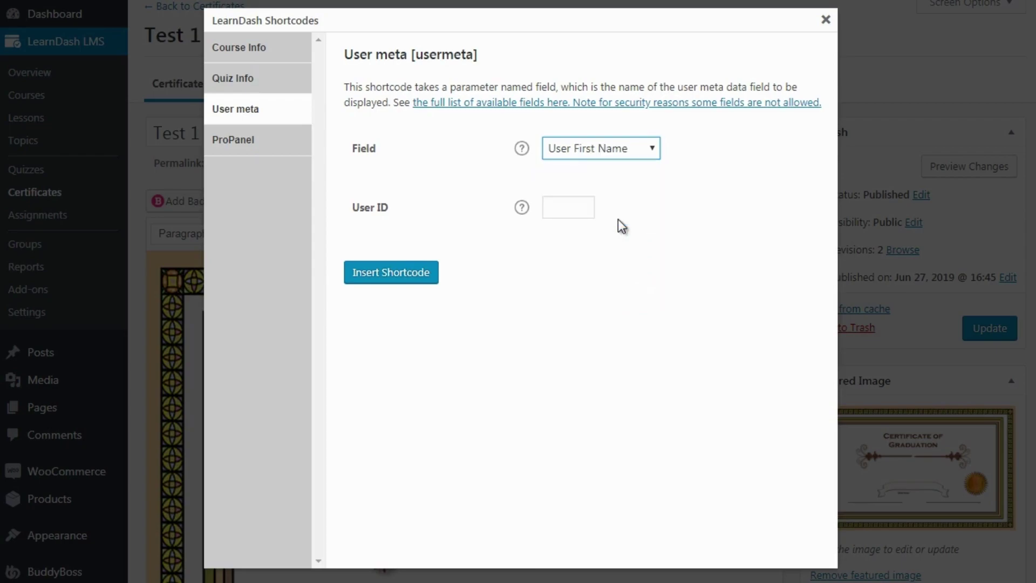
{"action": "left_click", "coordinate": [400, 273]}
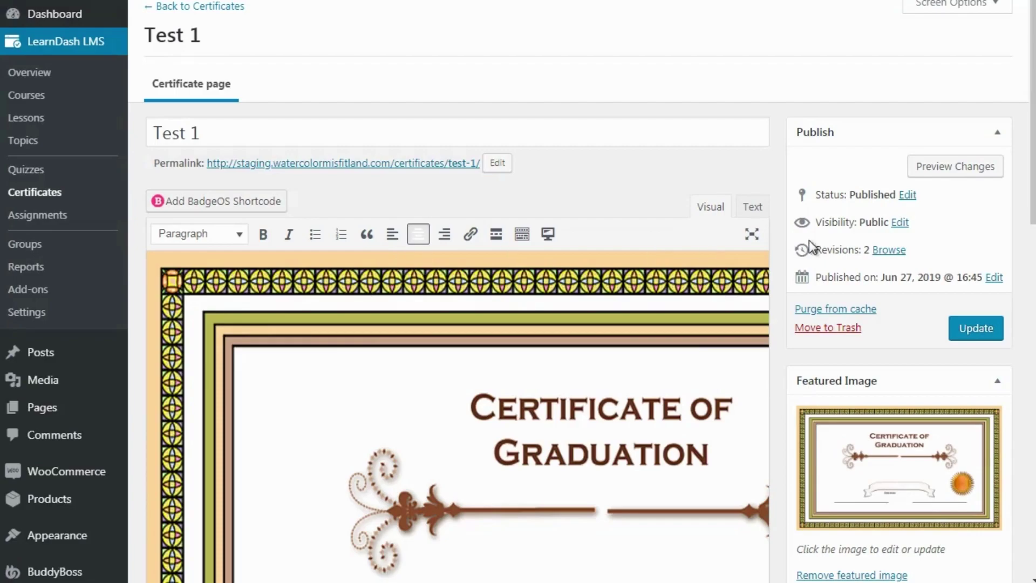
Delete the duplicate first_name usermeta shortcode above the certificate's ribbon
{"action": "left_click_drag", "start_coordinate": [1031, 210], "coordinate": [1030, 286]}
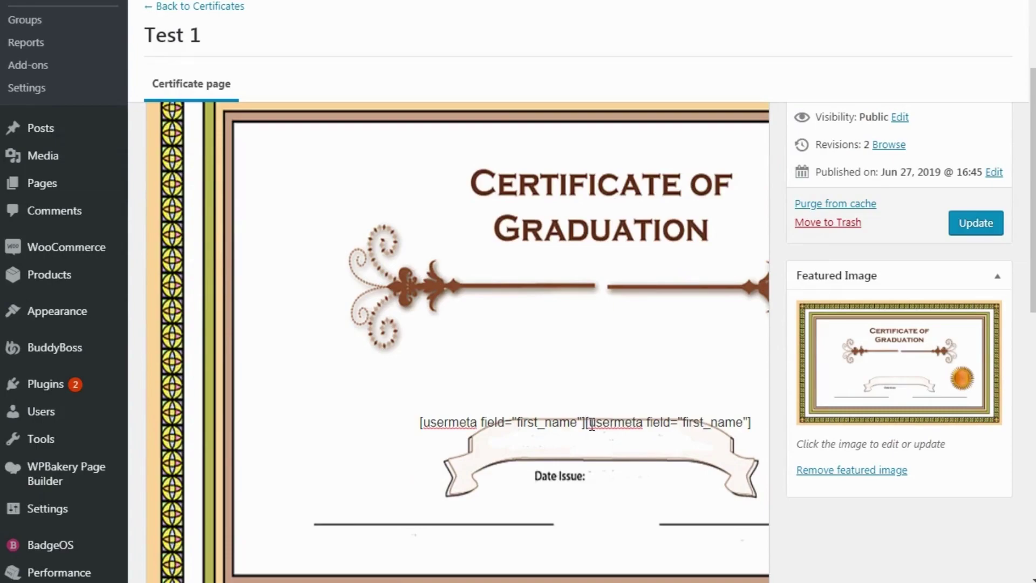
{"action": "key", "text": "ctrl+shift+Right"}
{"action": "key", "text": "ctrl+shift+Right"}
{"action": "key", "text": "ctrl+shift+Right"}
{"action": "key", "text": "ctrl+shift+Right"}
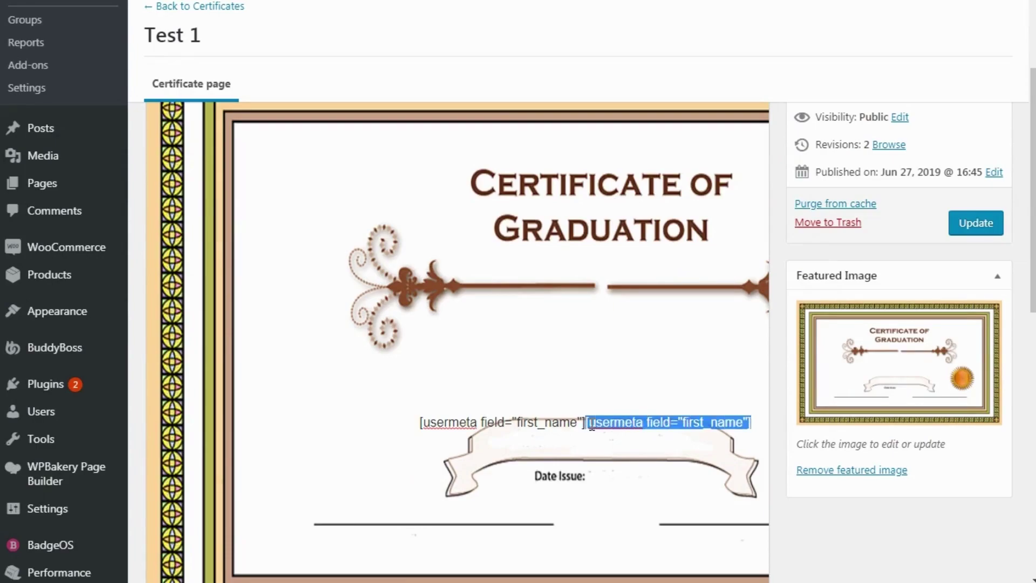
{"action": "key", "text": "BackSpace"}
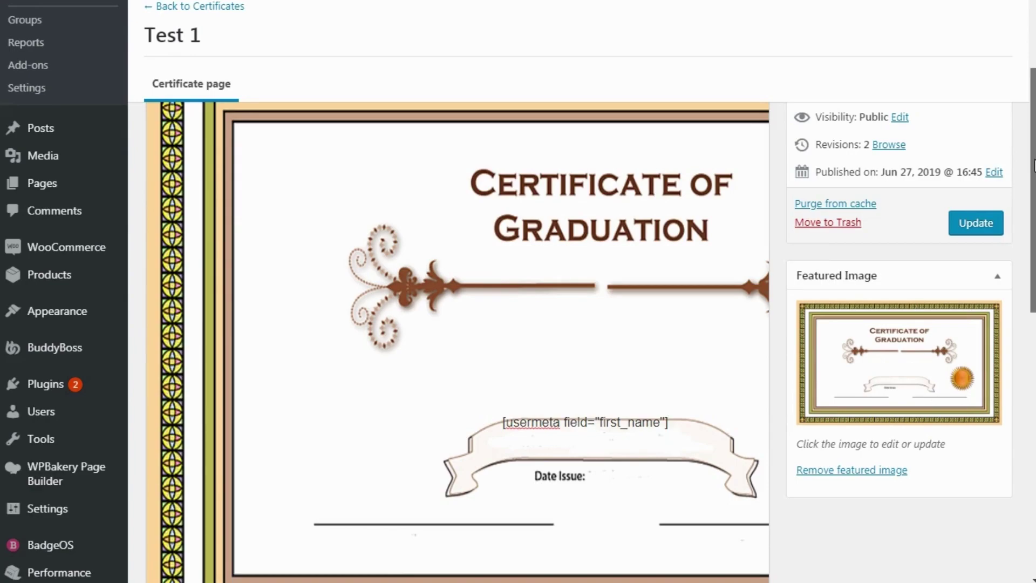
Check the certificate's layout and update the Test 1 certificate
{"action": "left_click_drag", "start_coordinate": [1032, 146], "coordinate": [1033, 171]}
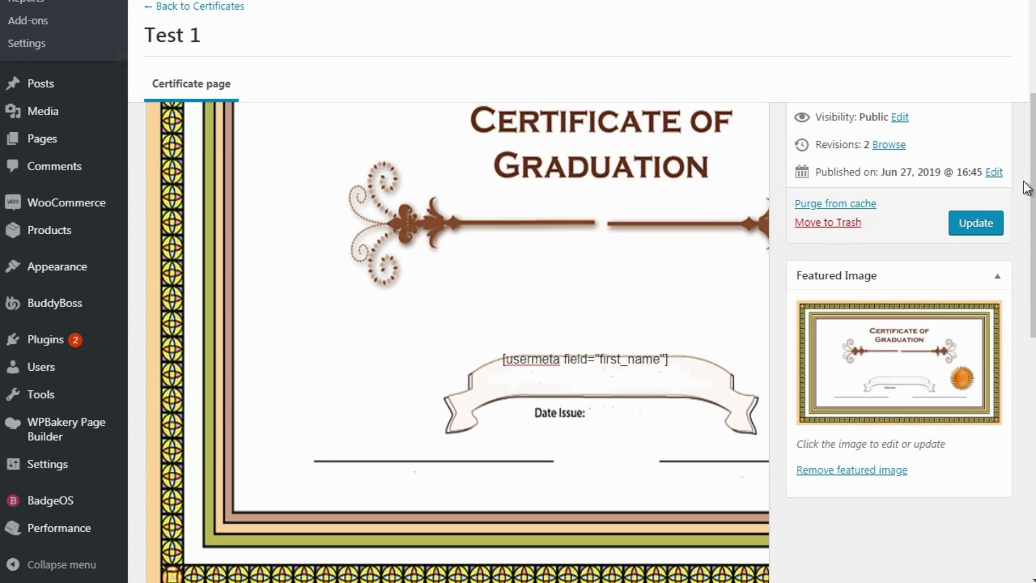
{"action": "scroll", "coordinate": [1032, 218], "scroll_direction": "up", "scroll_amount": 3}
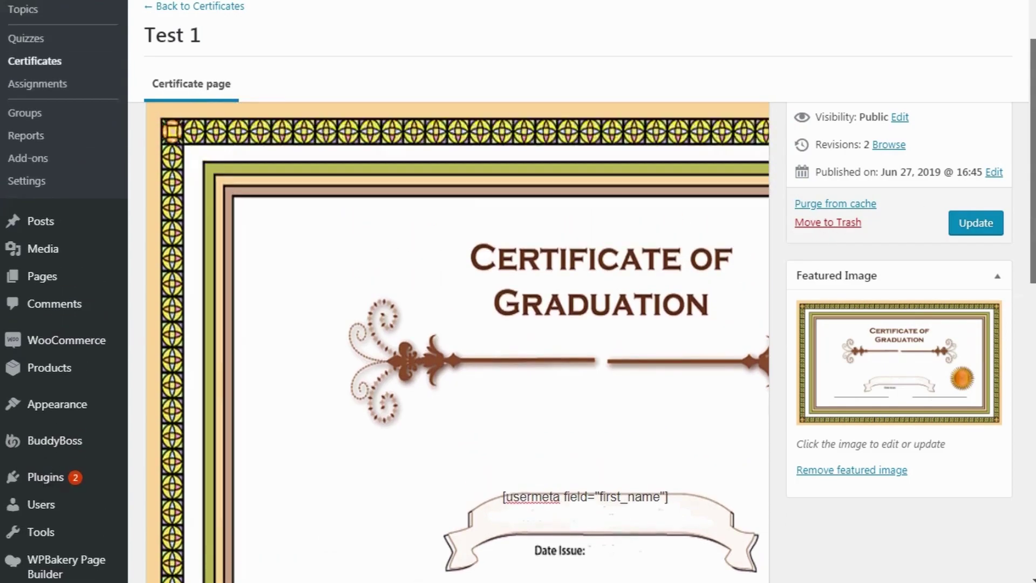
{"action": "scroll", "coordinate": [1032, 218], "scroll_direction": "up", "scroll_amount": 1}
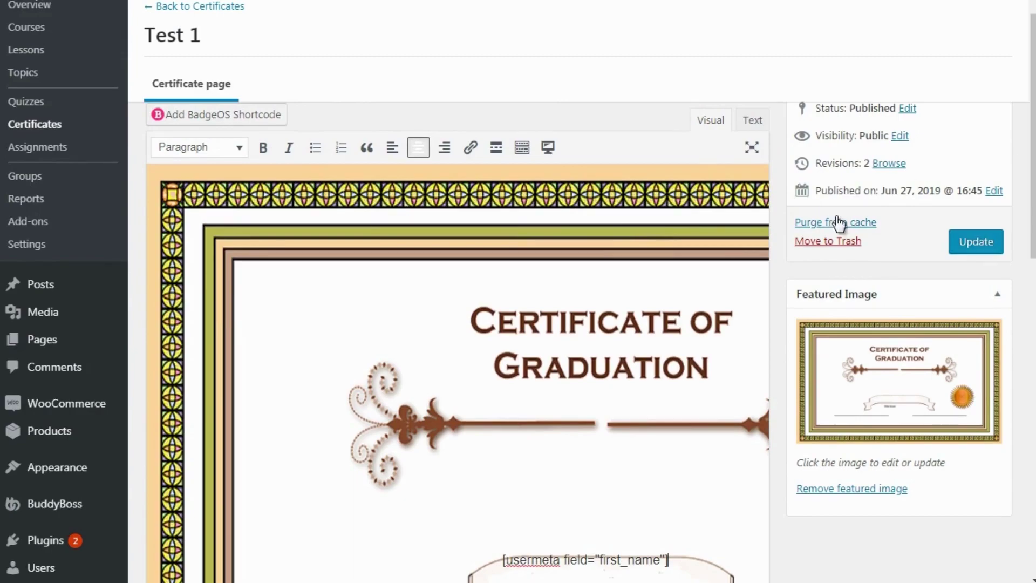
{"action": "left_click", "coordinate": [987, 242]}
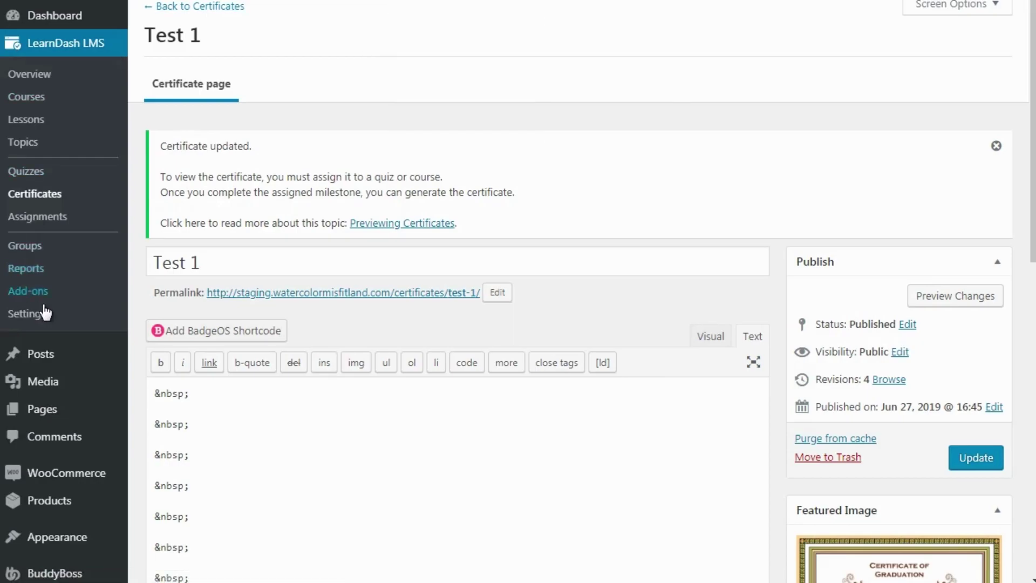
Open the LearnDash add-ons page and look through the official add-ons
{"action": "left_click", "coordinate": [66, 284]}
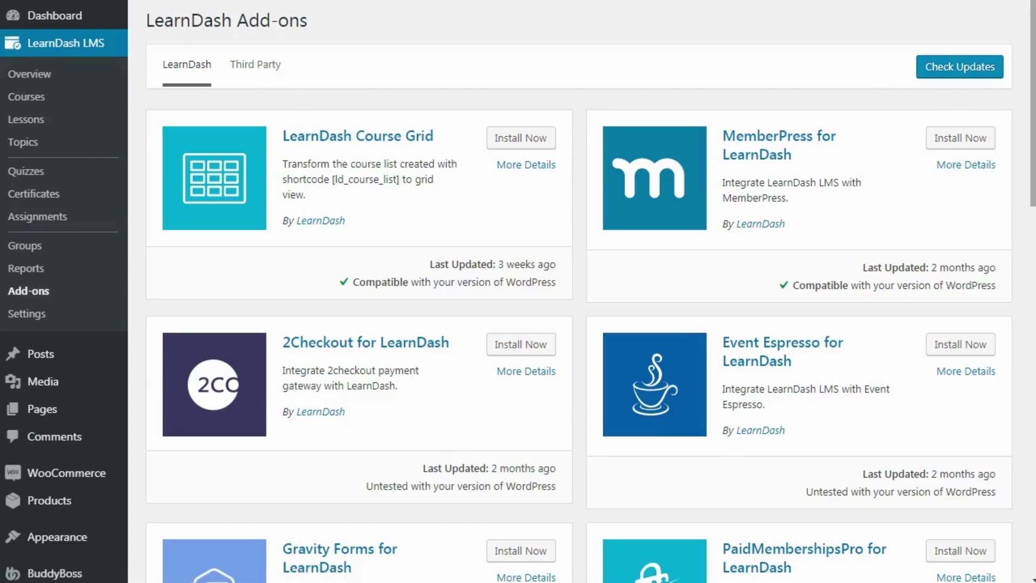
{"action": "scroll", "coordinate": [1031, 135], "scroll_direction": "down", "scroll_amount": 18}
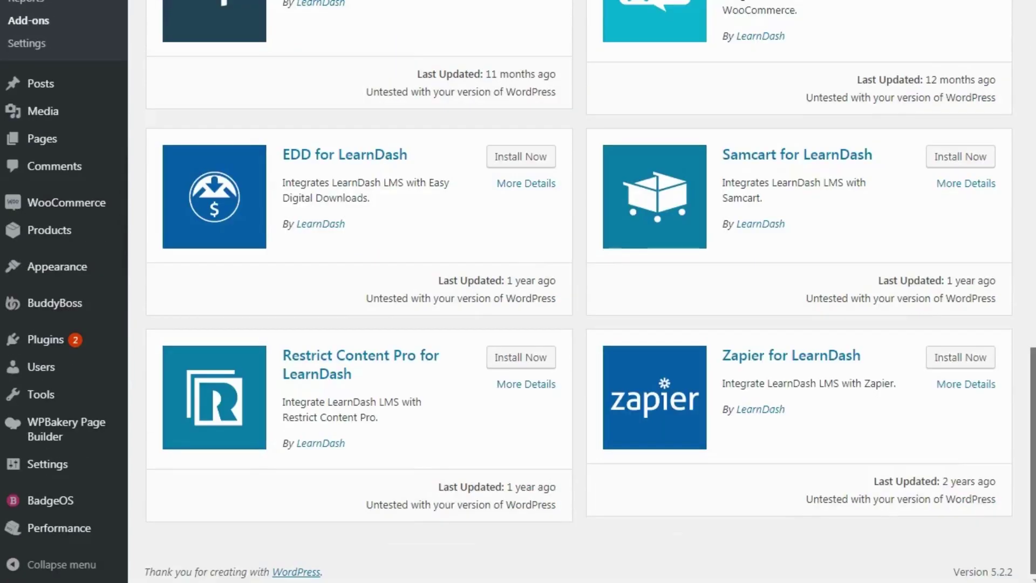
{"action": "scroll", "coordinate": [1033, 178], "scroll_direction": "up", "scroll_amount": 4}
{"action": "scroll", "coordinate": [1033, 178], "scroll_direction": "up", "scroll_amount": 14}
Switch to the third-party add-ons and browse the available LearnDash integrations
{"action": "left_click", "coordinate": [248, 59]}
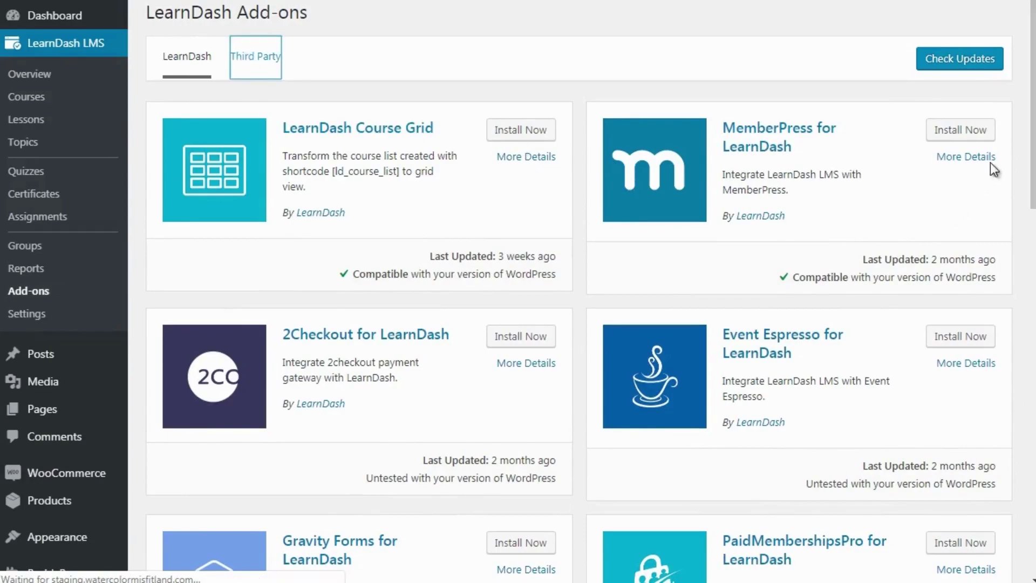
{"action": "scroll", "coordinate": [990, 163], "scroll_direction": "down", "scroll_amount": 8}
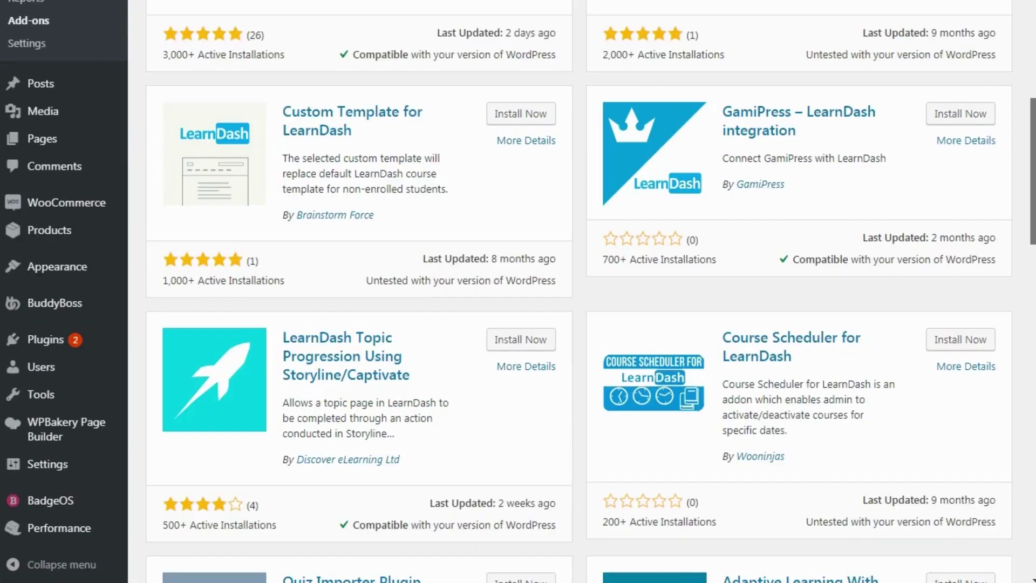
{"action": "scroll", "coordinate": [591, 291], "scroll_direction": "down", "scroll_amount": 20}
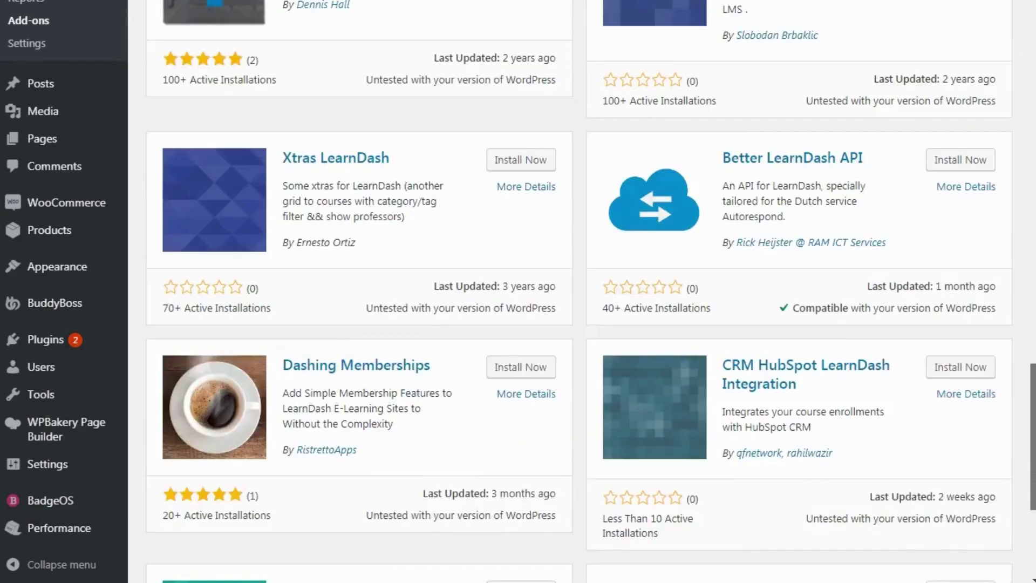
{"action": "scroll", "coordinate": [579, 292], "scroll_direction": "down", "scroll_amount": 4}
{"action": "scroll", "coordinate": [579, 291], "scroll_direction": "up", "scroll_amount": 20}
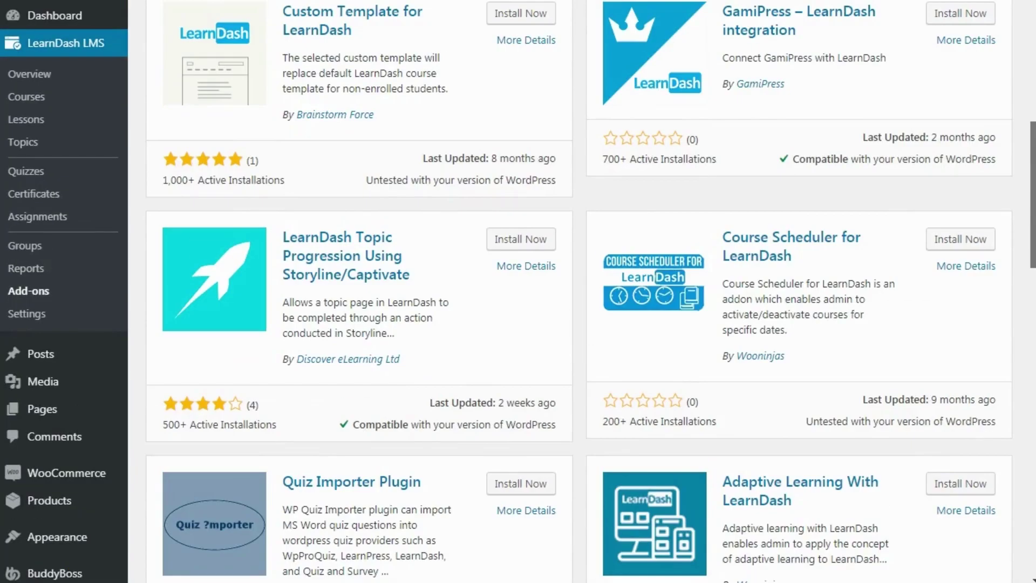
{"action": "scroll", "coordinate": [579, 291], "scroll_direction": "up", "scroll_amount": 2}
{"action": "left_click_drag", "start_coordinate": [1033, 175], "coordinate": [1033, 171]}
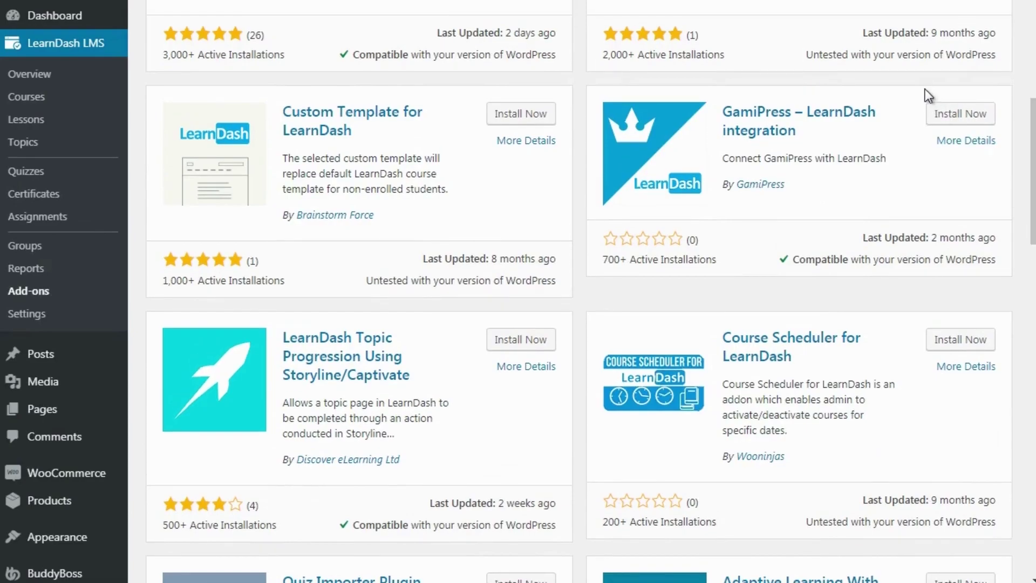